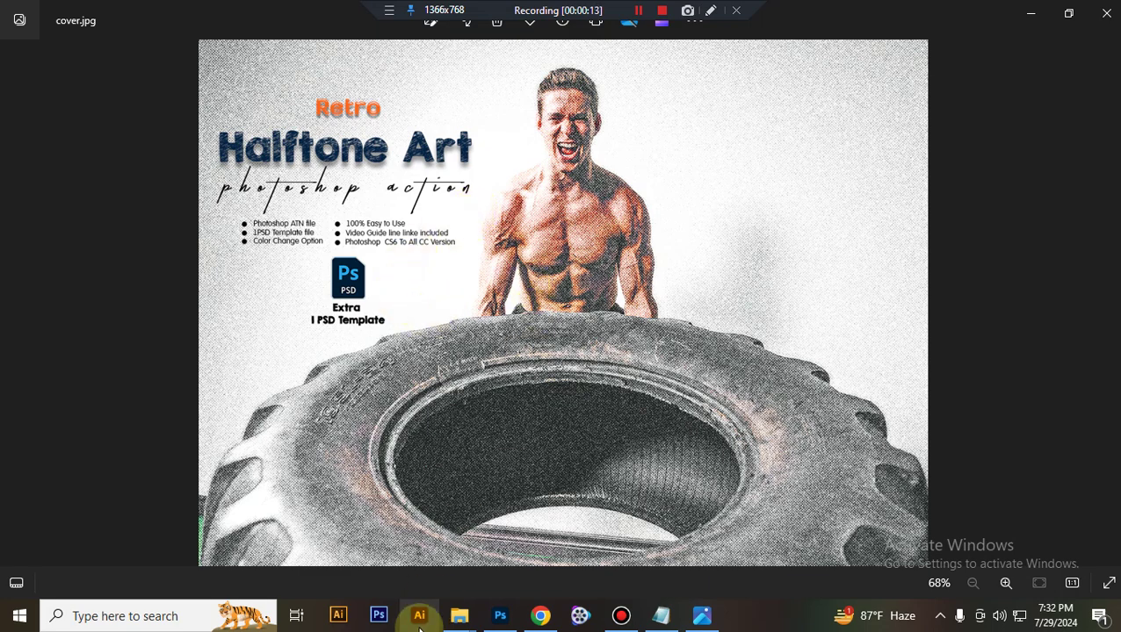
# - Load the Retro Halftone Art ATN action file from its Photoshop Action folder into Photoshop
pyautogui.click(500, 617)
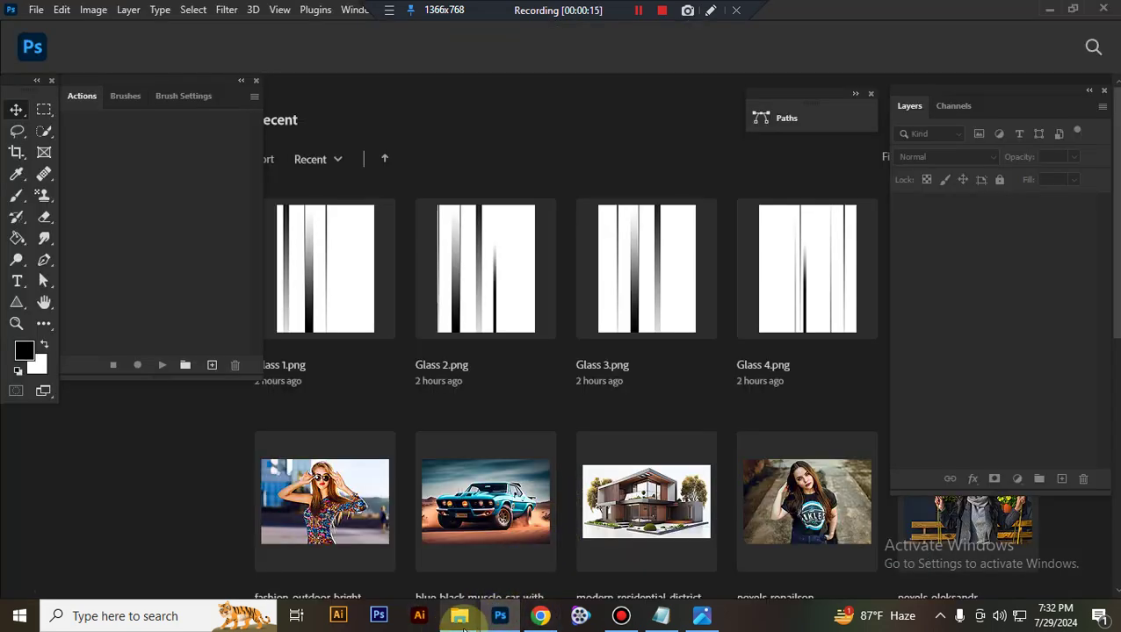
pyautogui.moveTo(461, 625)
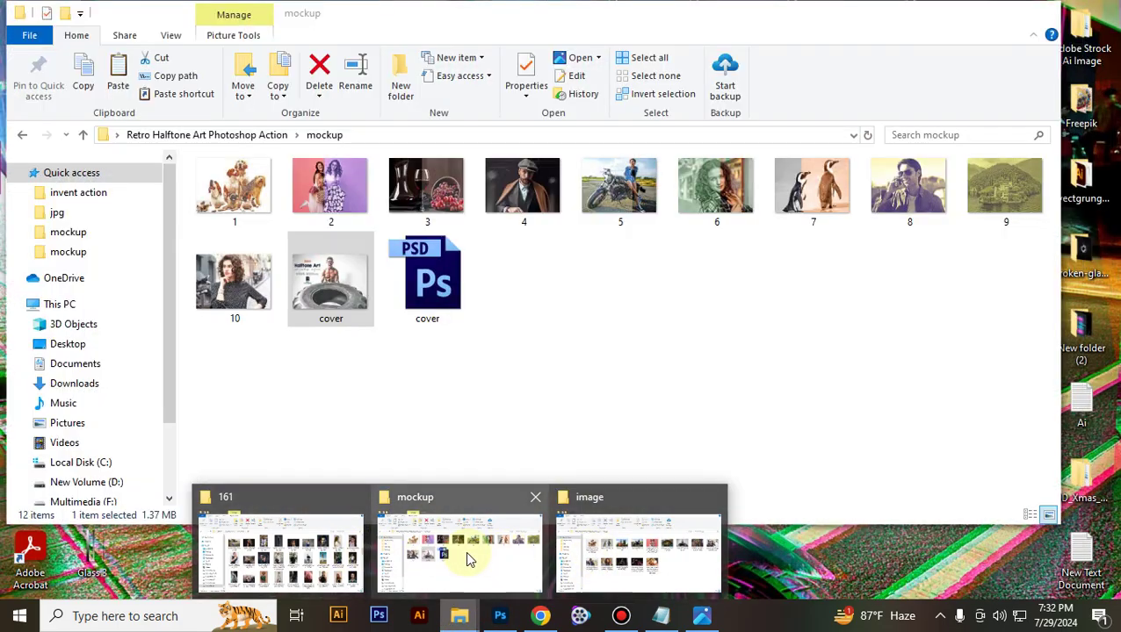
pyautogui.click(465, 555)
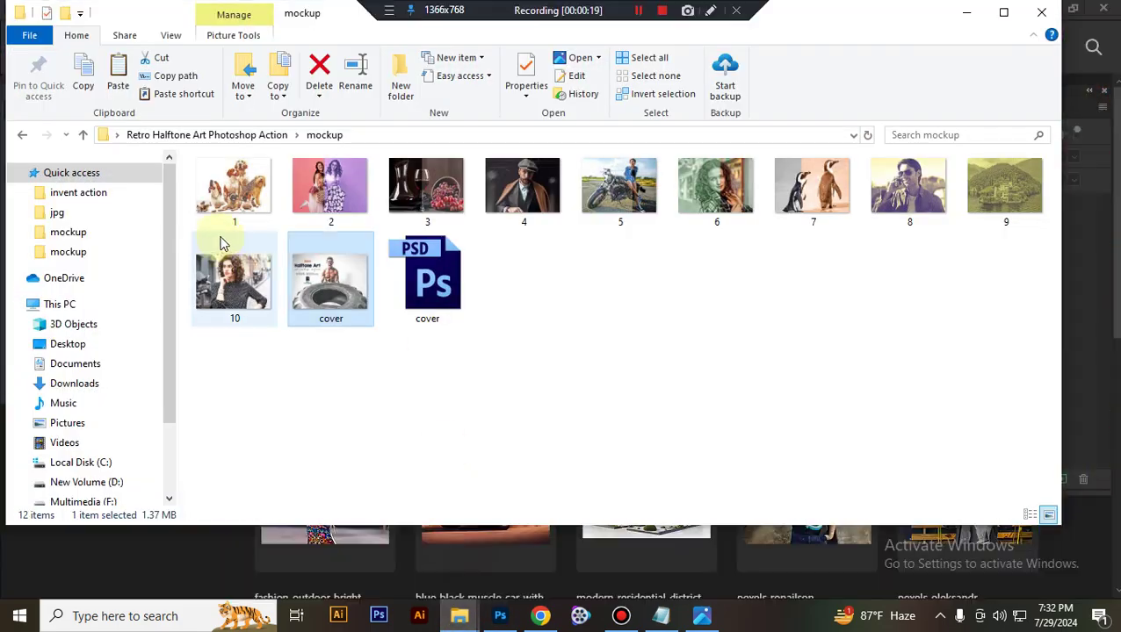
pyautogui.click(83, 134)
pyautogui.doubleClick(275, 243)
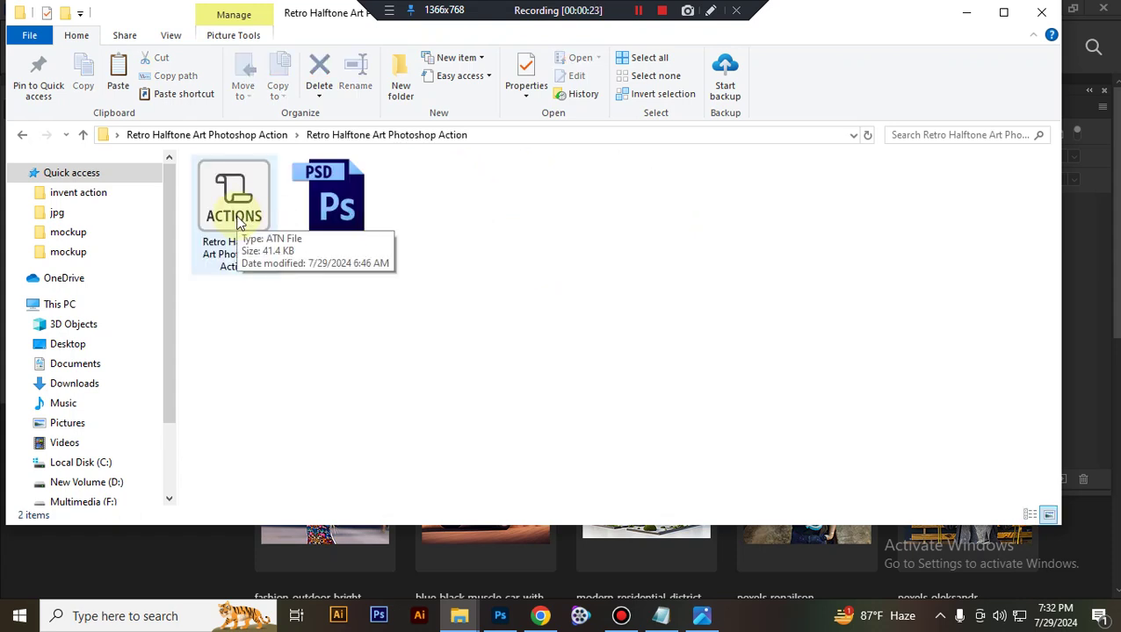
pyautogui.doubleClick(238, 222)
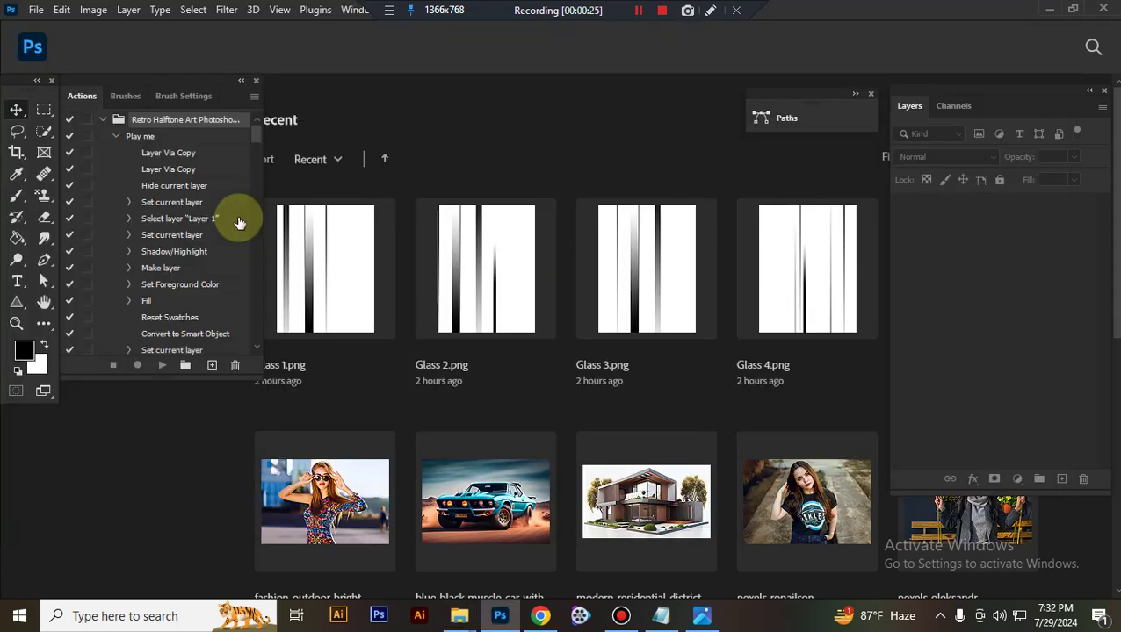
# - Open man-lifts-tire-exercise.jpg from the image folder in Photoshop by dragging it there
pyautogui.moveTo(458, 617)
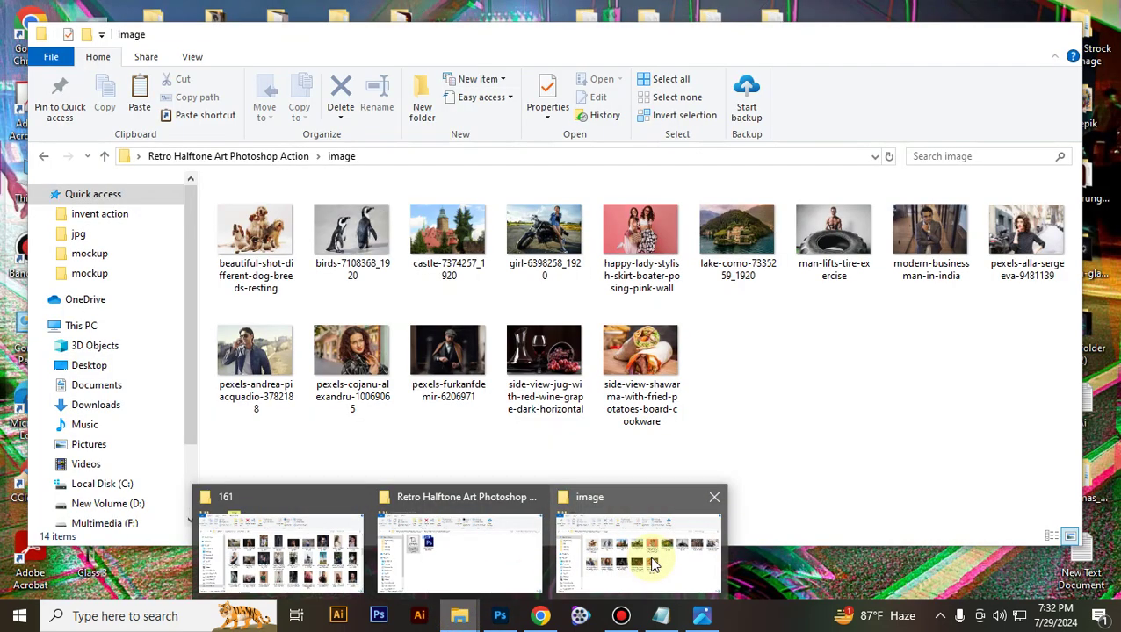
pyautogui.click(652, 565)
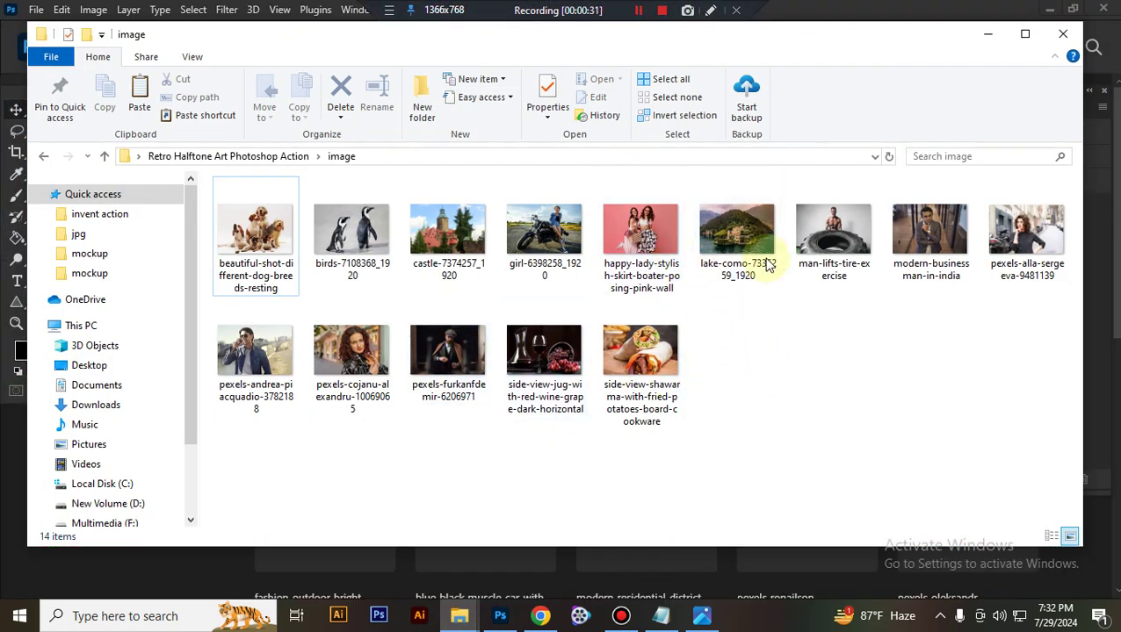
pyautogui.moveTo(832, 235); pyautogui.dragTo(567, 396)
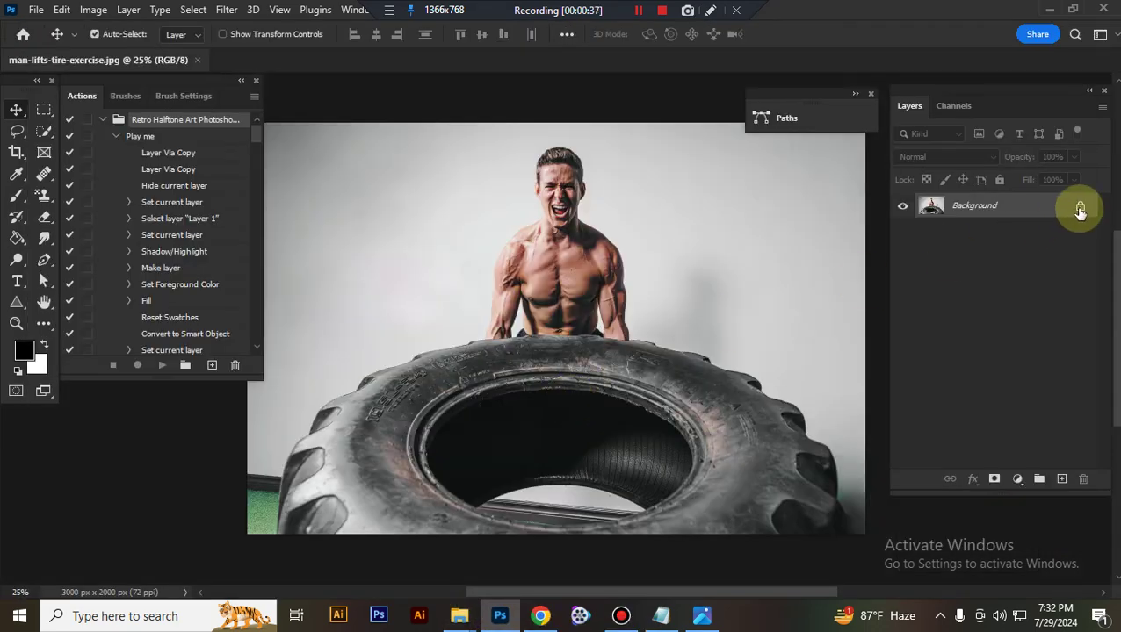
# - Confirm the photo is RGB 8-bit at 3000 × 2000 px, 72 ppi, and select the Play me action
pyautogui.click(92, 11)
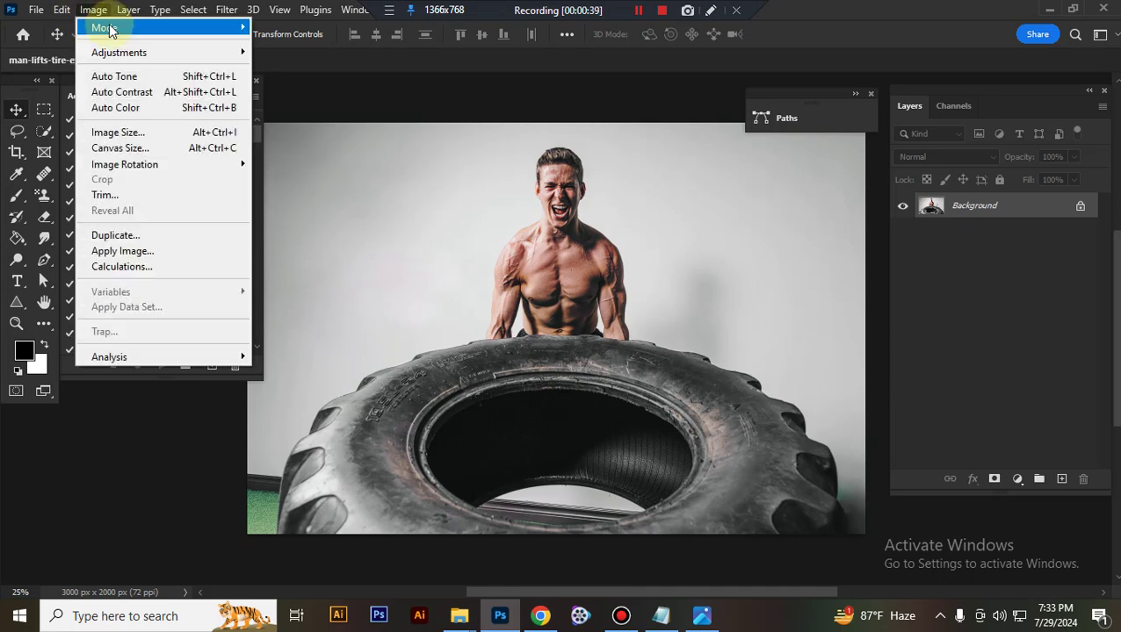
pyautogui.moveTo(110, 29)
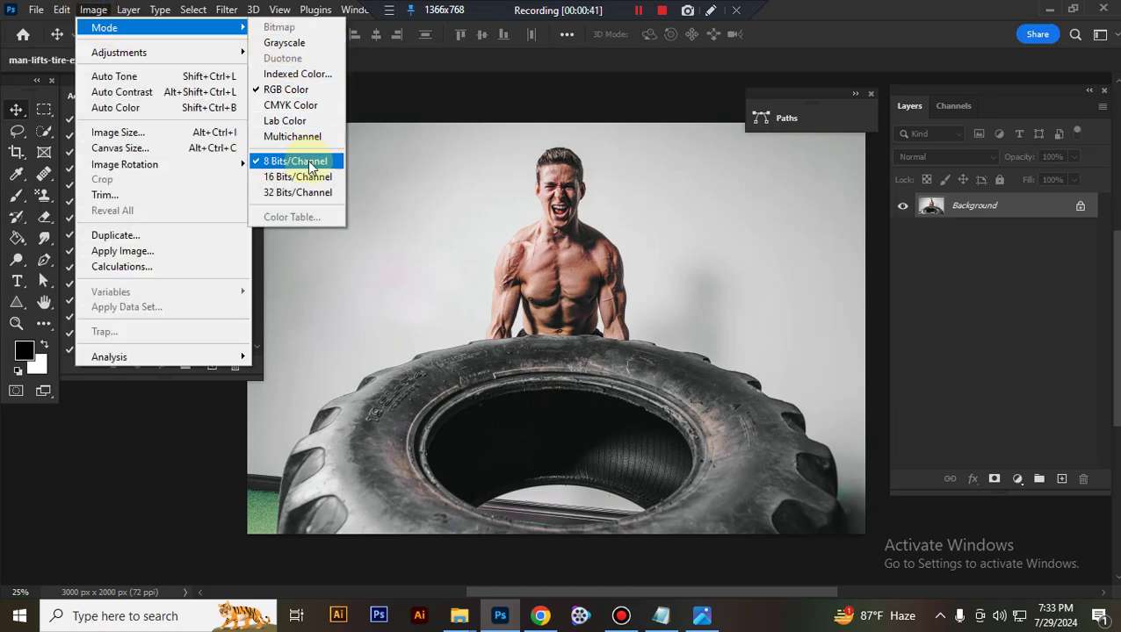
pyautogui.click(118, 131)
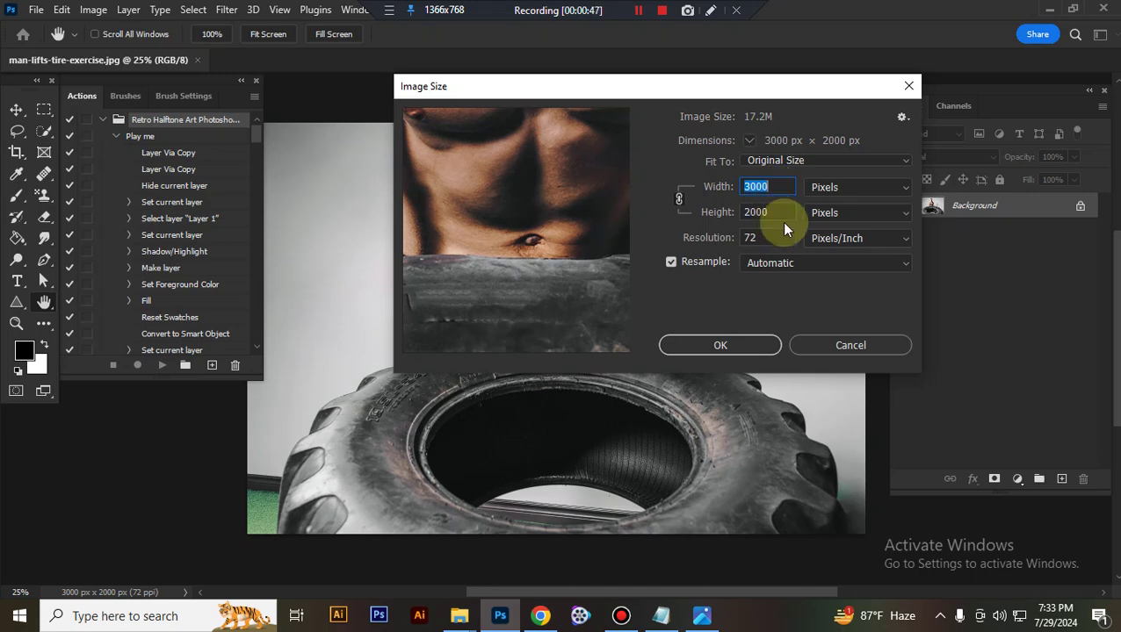
pyautogui.click(724, 344)
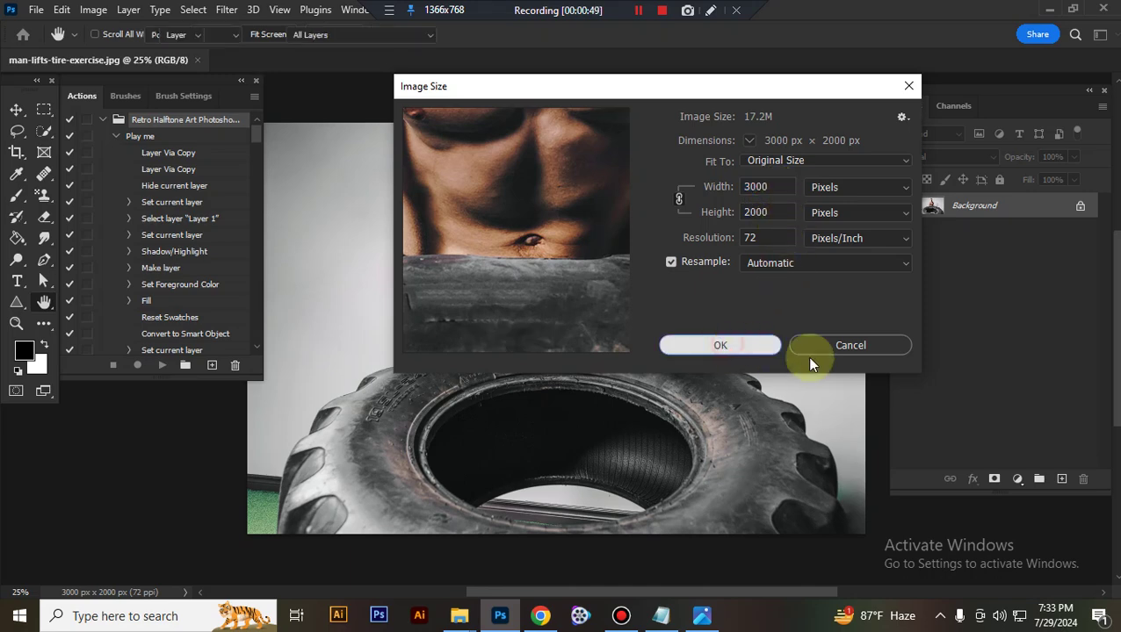
pyautogui.click(151, 138)
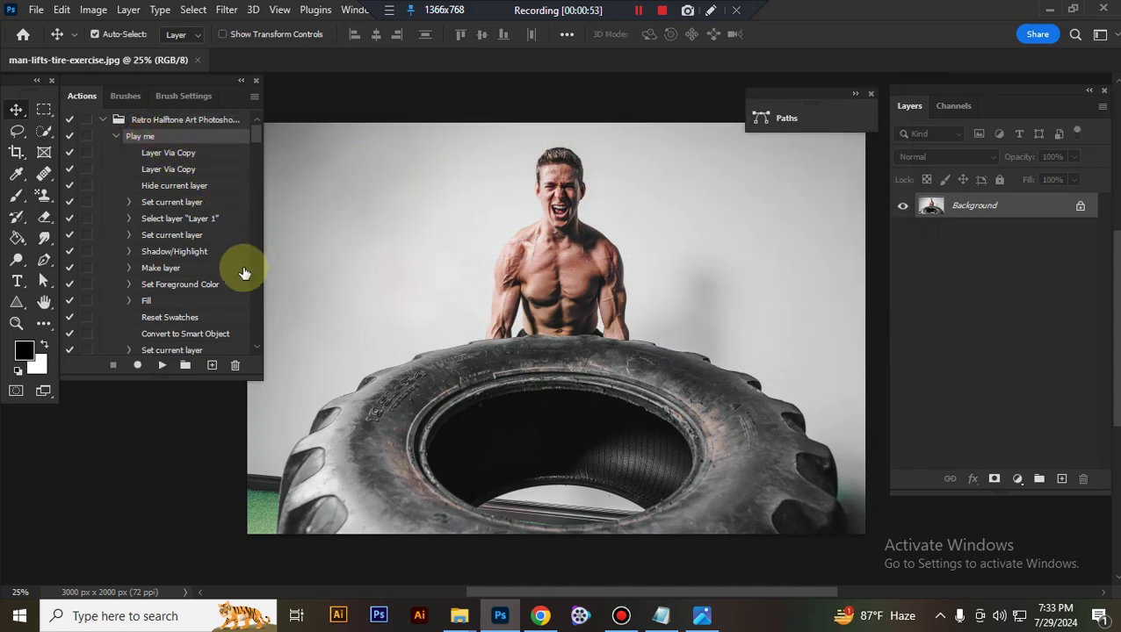
# - Run the Play me action to build the base, halftone texture, gain overlay and adjustment layers
pyautogui.click(161, 364)
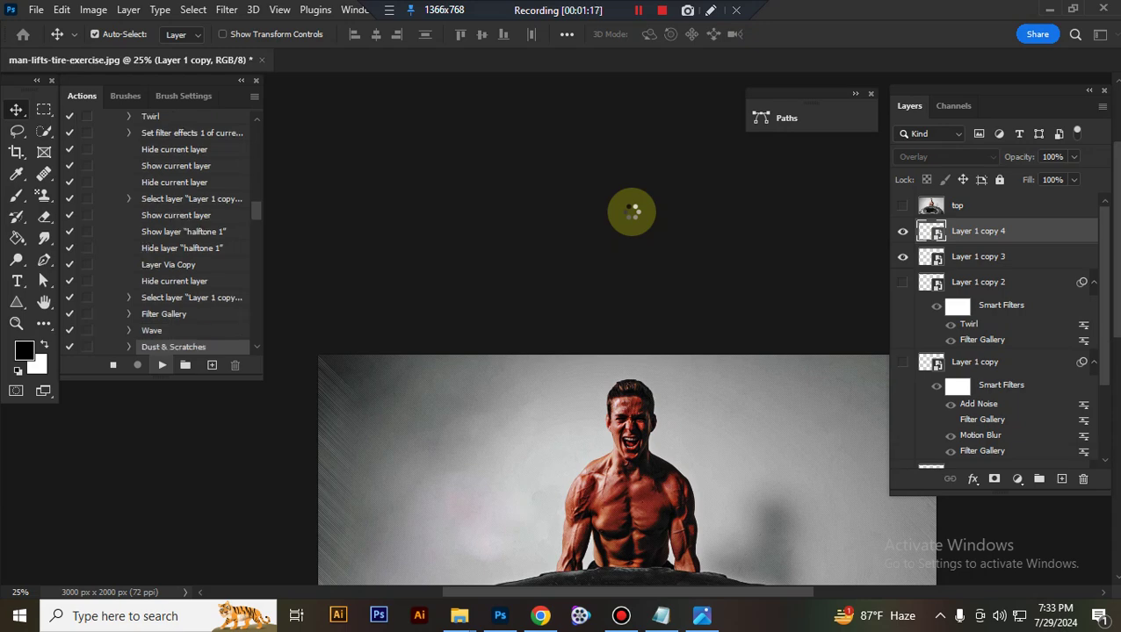
pyautogui.click(639, 11)
pyautogui.click(638, 12)
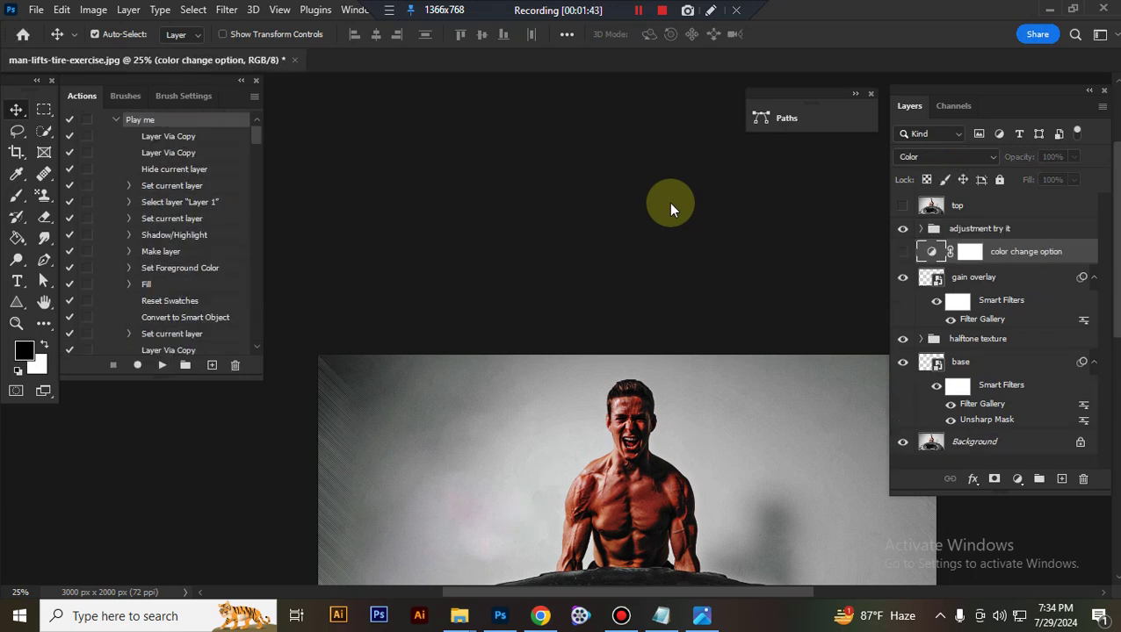
# - Zoom to 50% and pan to inspect the halftone dots on the man's head and torso
pyautogui.scroll(-5, 667, 209)
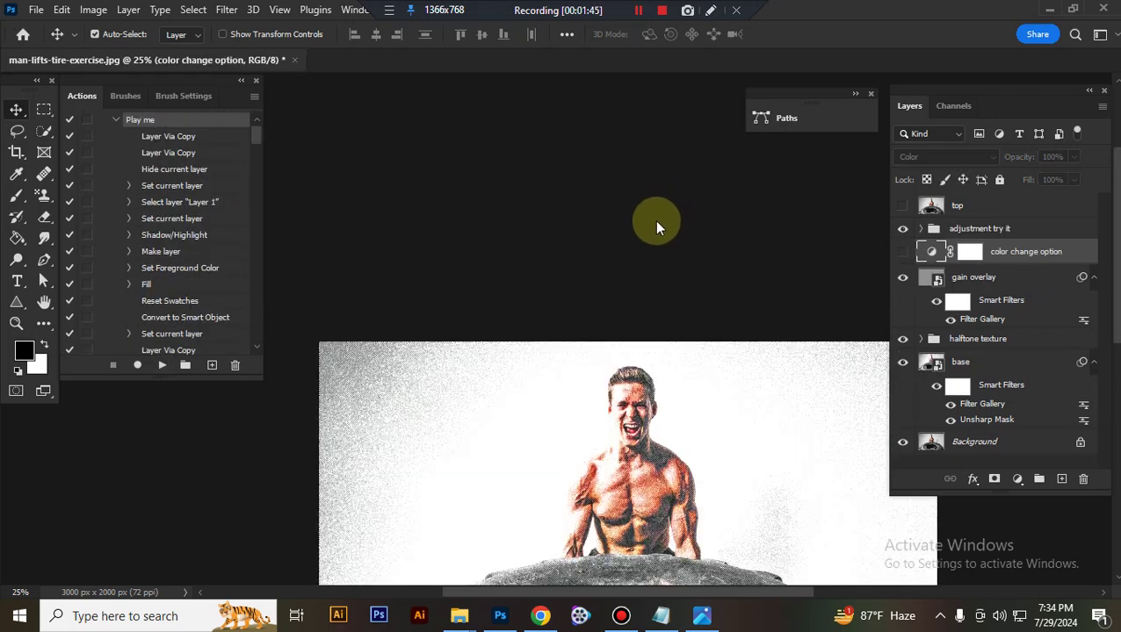
pyautogui.scroll(-3, 725, 321)
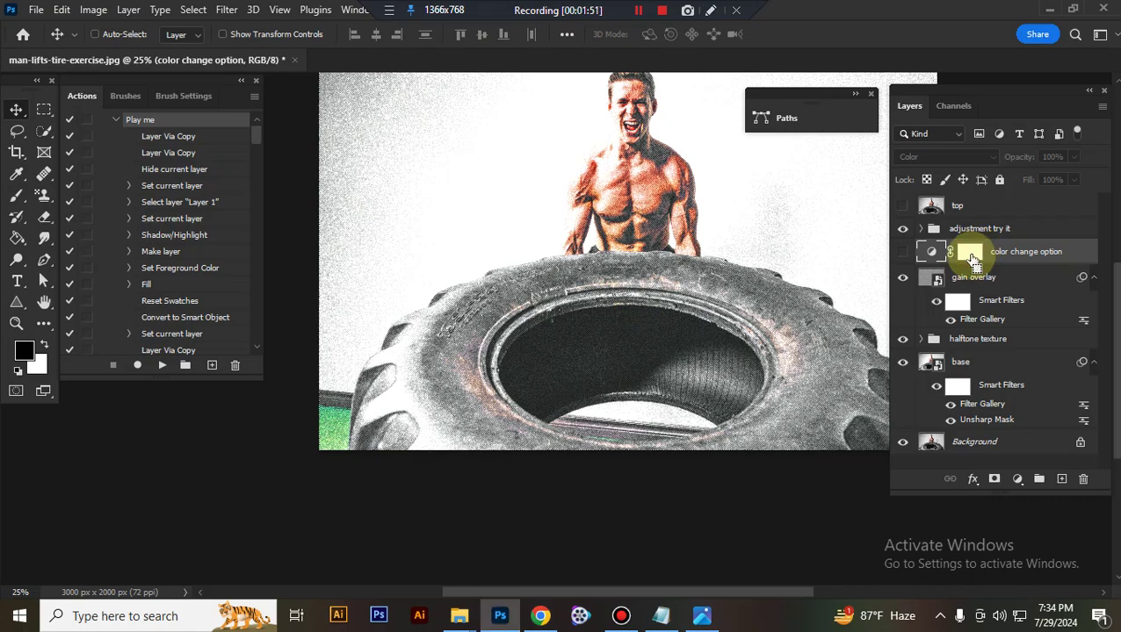
pyautogui.hotkey('ctrl', '=')
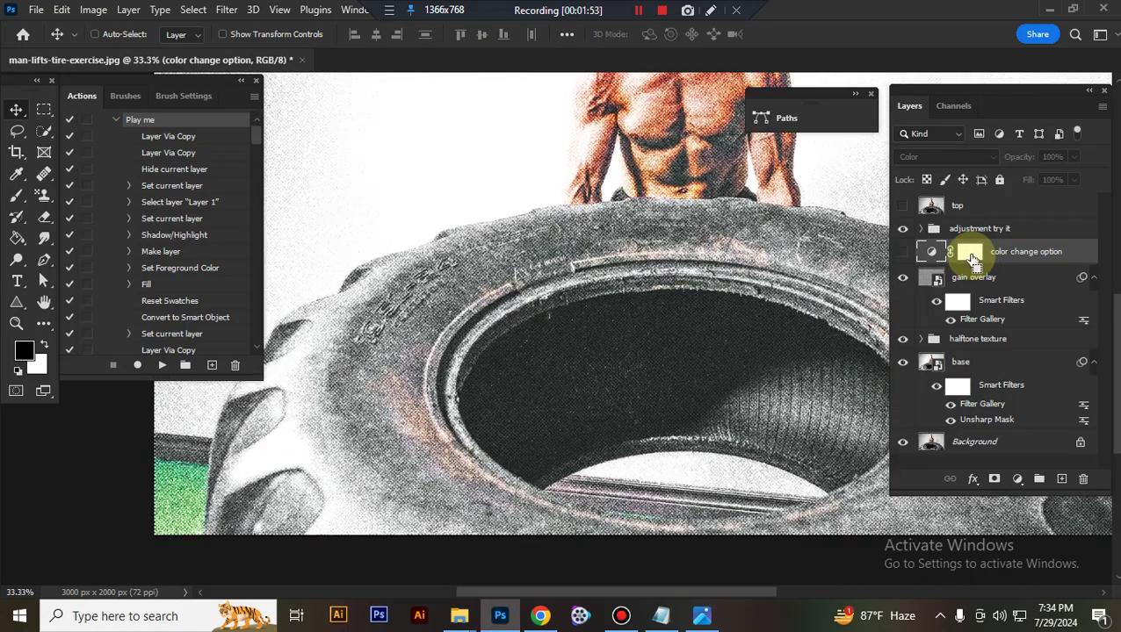
pyautogui.moveTo(718, 316); pyautogui.dragTo(675, 433)
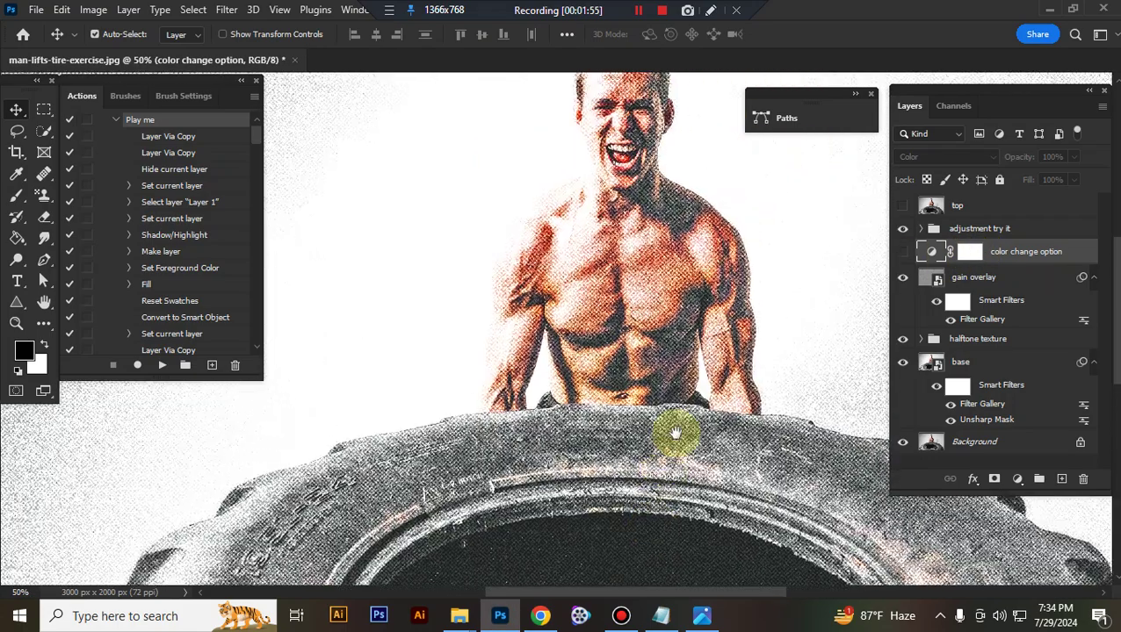
pyautogui.moveTo(691, 360); pyautogui.dragTo(698, 322)
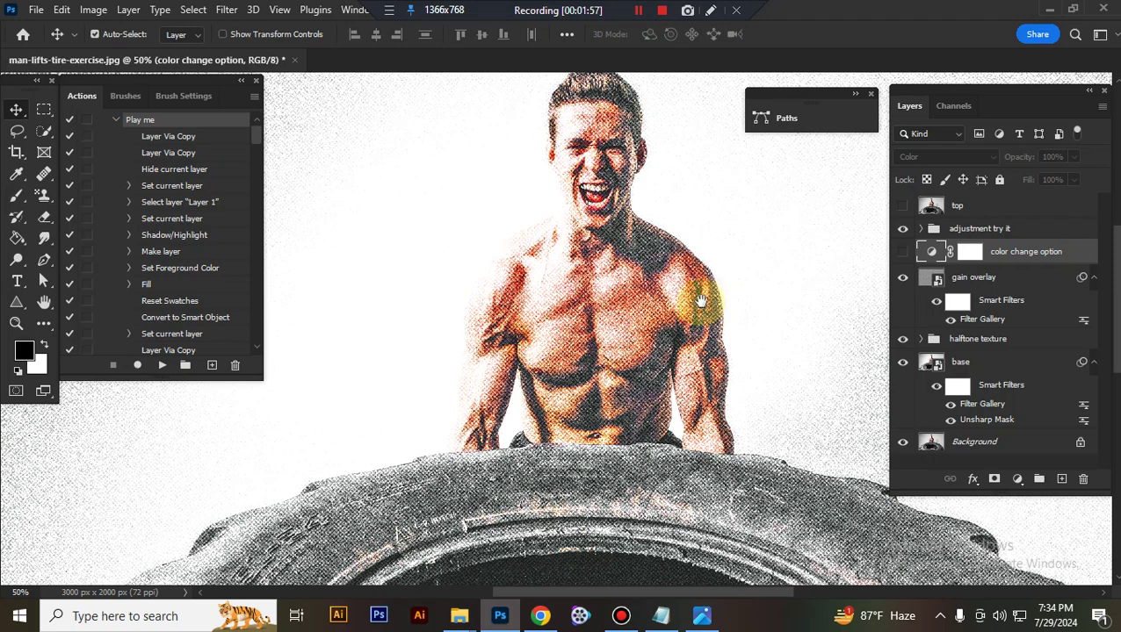
# - Compare the adjustment try it group on and off, then add a midtone-darkening Curves point
pyautogui.click(926, 231)
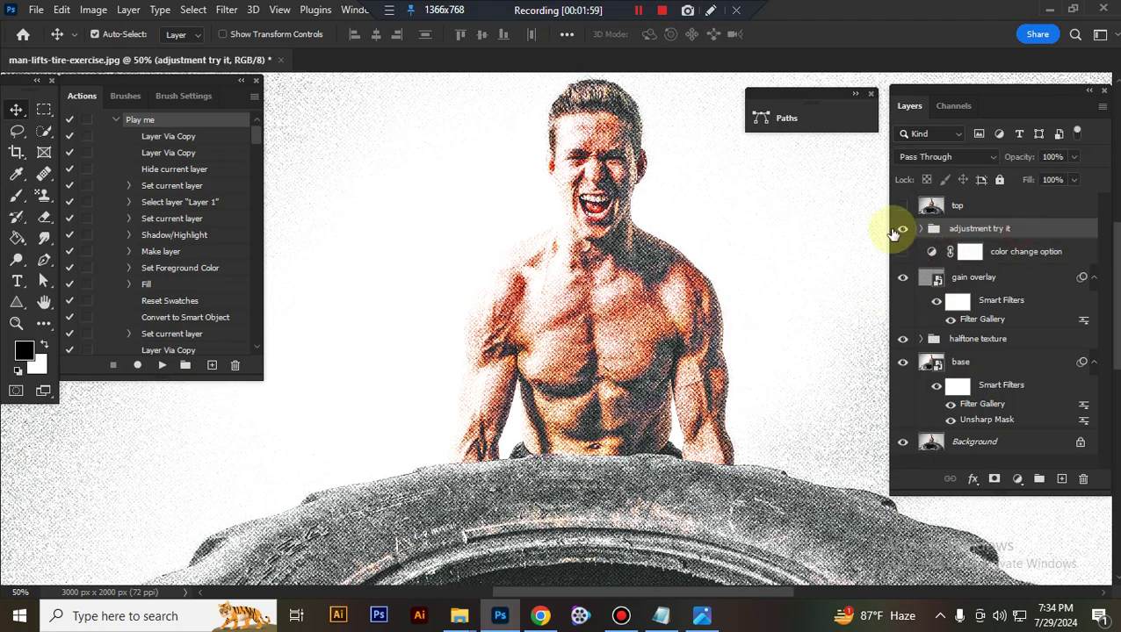
pyautogui.click(903, 231)
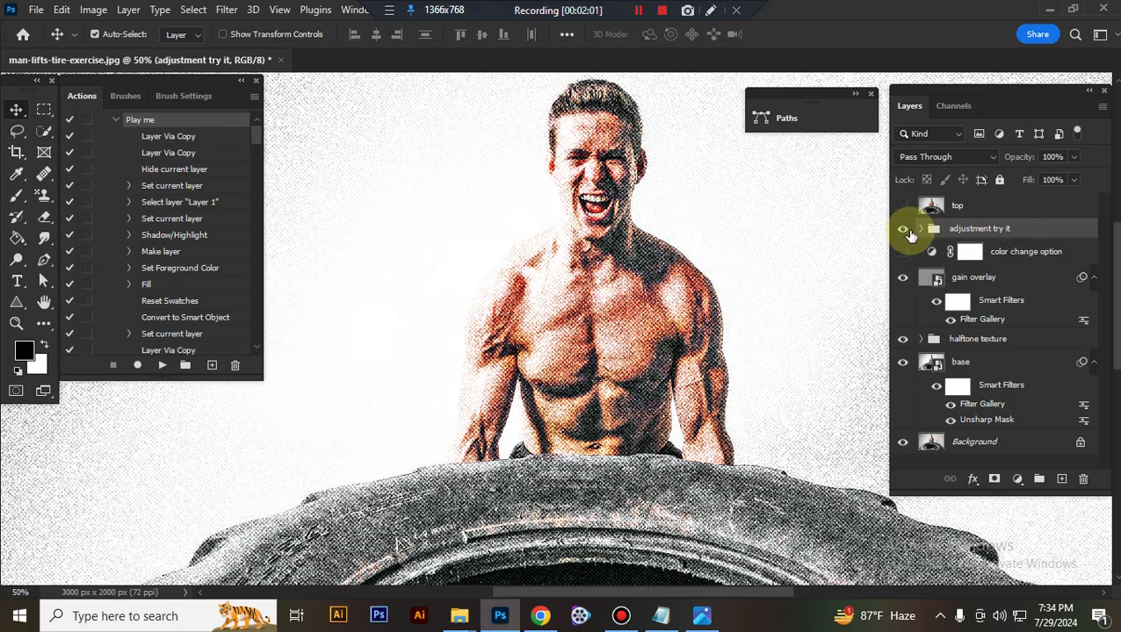
pyautogui.click(921, 228)
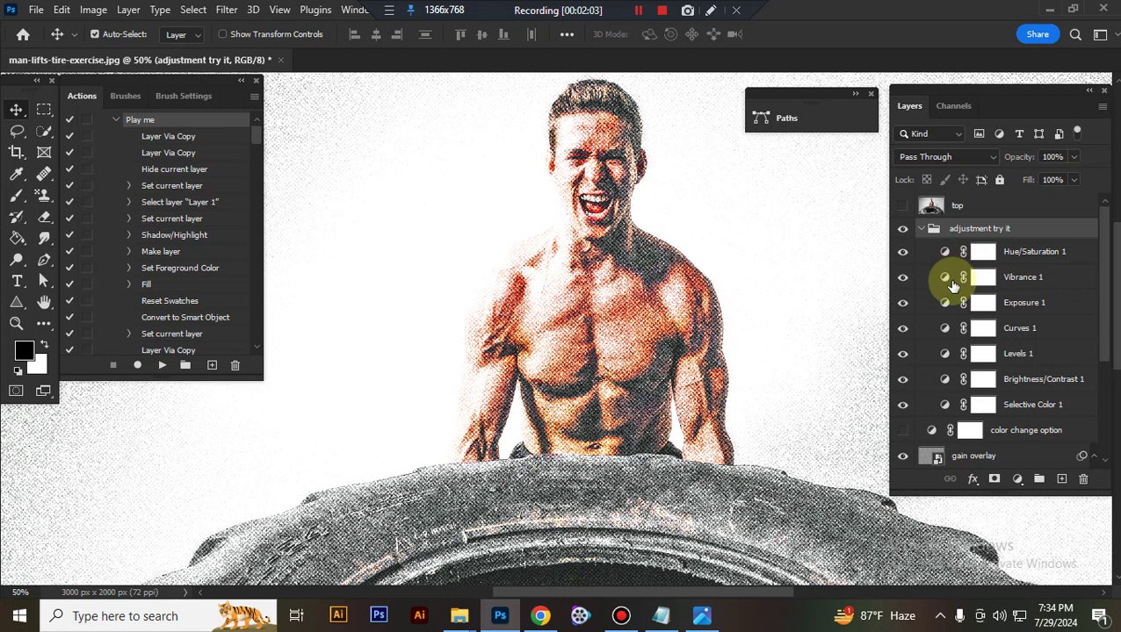
pyautogui.doubleClick(946, 329)
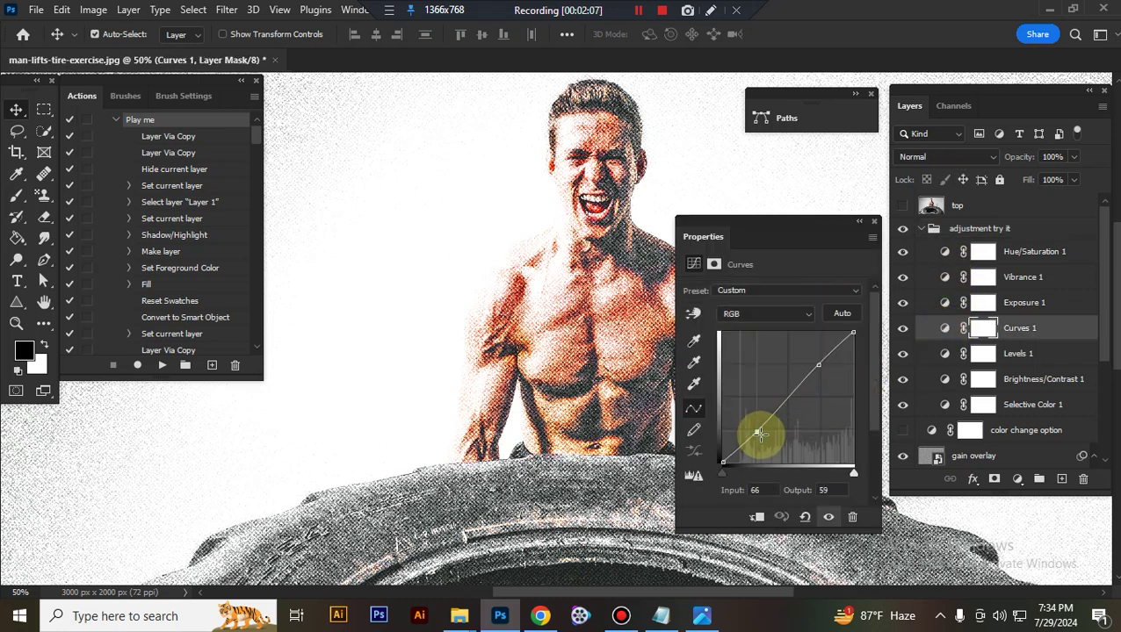
pyautogui.click(759, 436)
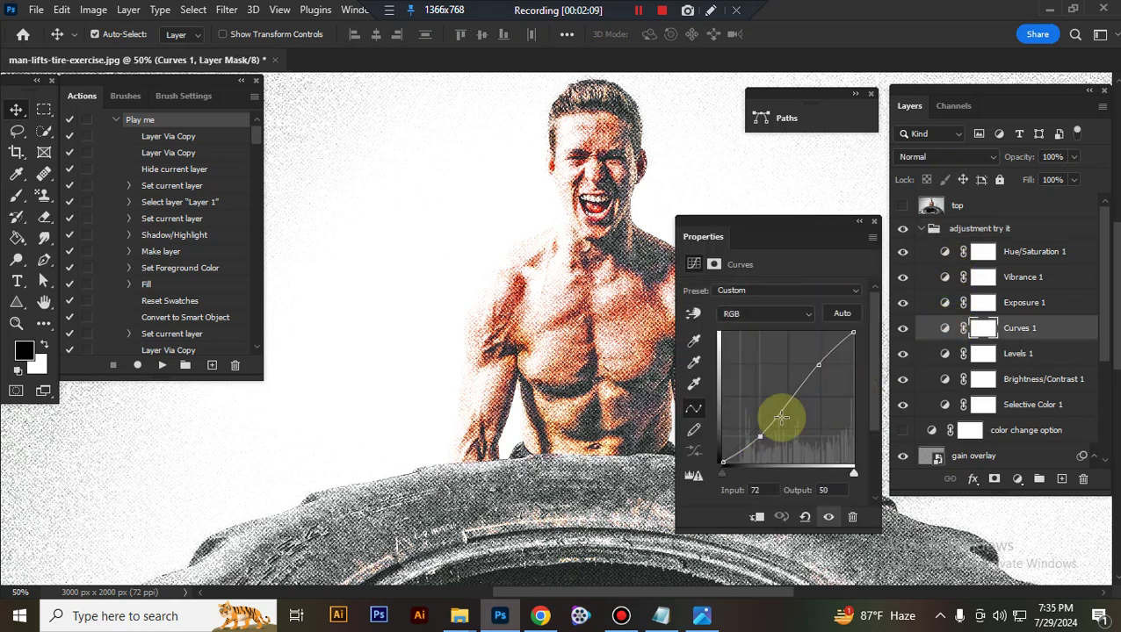
# - Set the Levels midtone to 0.70, check Brightness/Contrast, and collapse the adjustment try it group
pyautogui.click(944, 353)
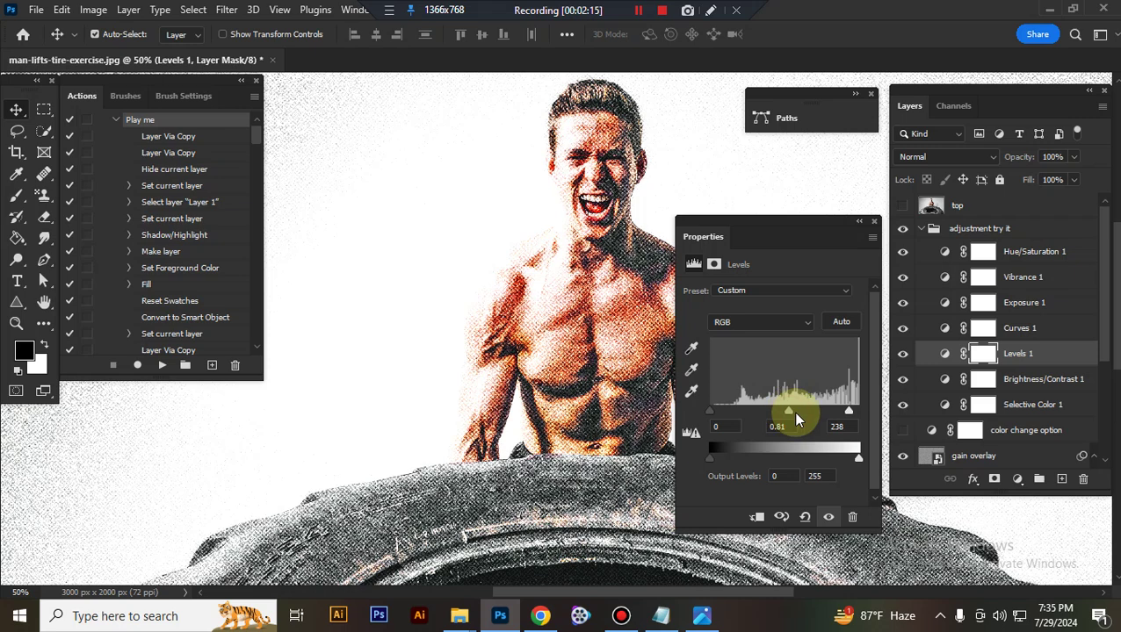
pyautogui.moveTo(796, 413); pyautogui.dragTo(795, 411)
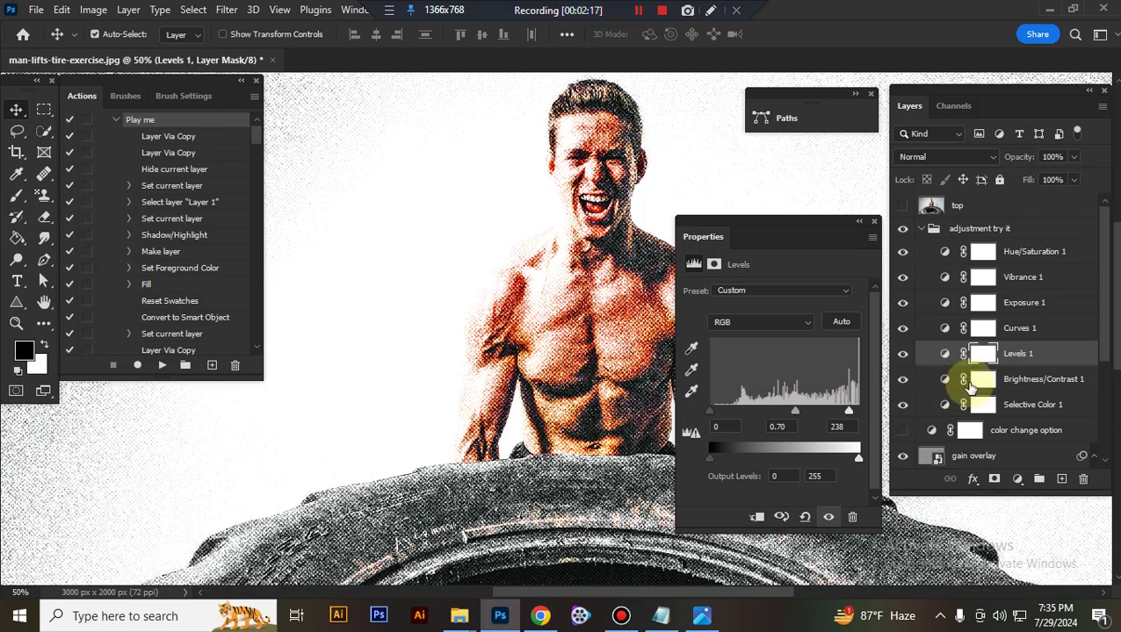
pyautogui.click(942, 379)
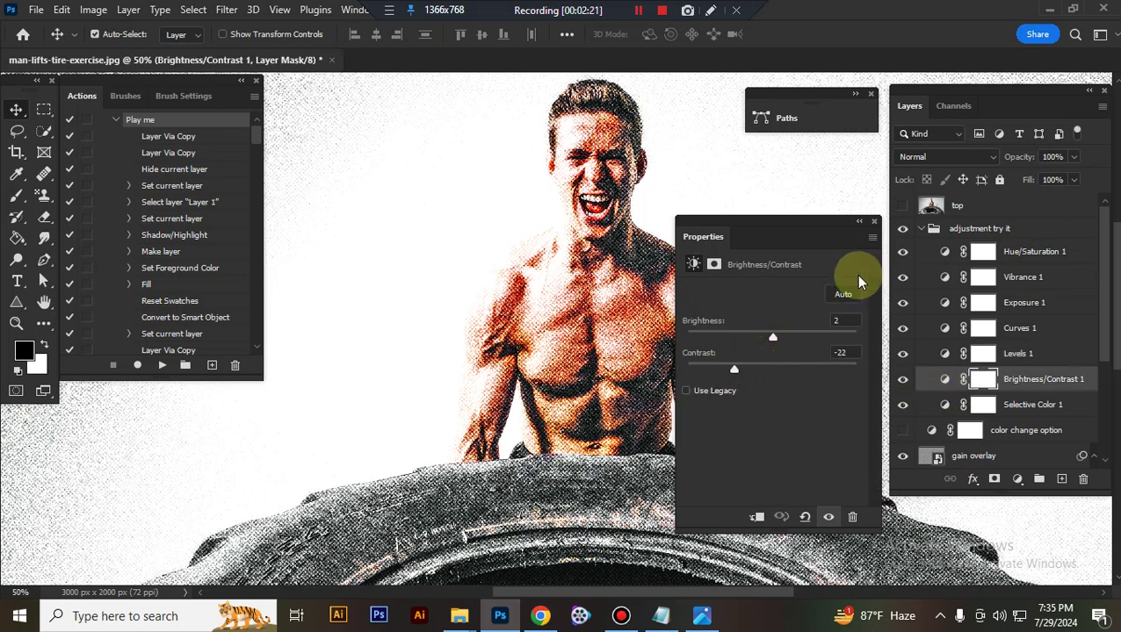
pyautogui.click(873, 221)
pyautogui.click(920, 230)
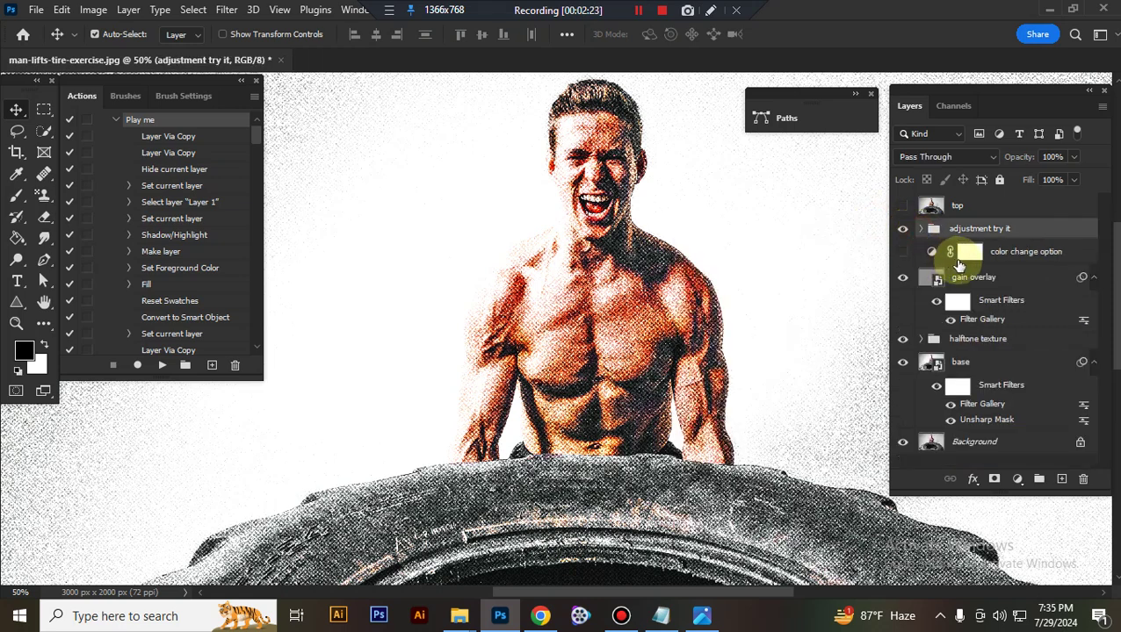
# - Try gradient presets on the color change option map, settle on blue-to-pink, then hide it
pyautogui.click(992, 252)
pyautogui.click(902, 252)
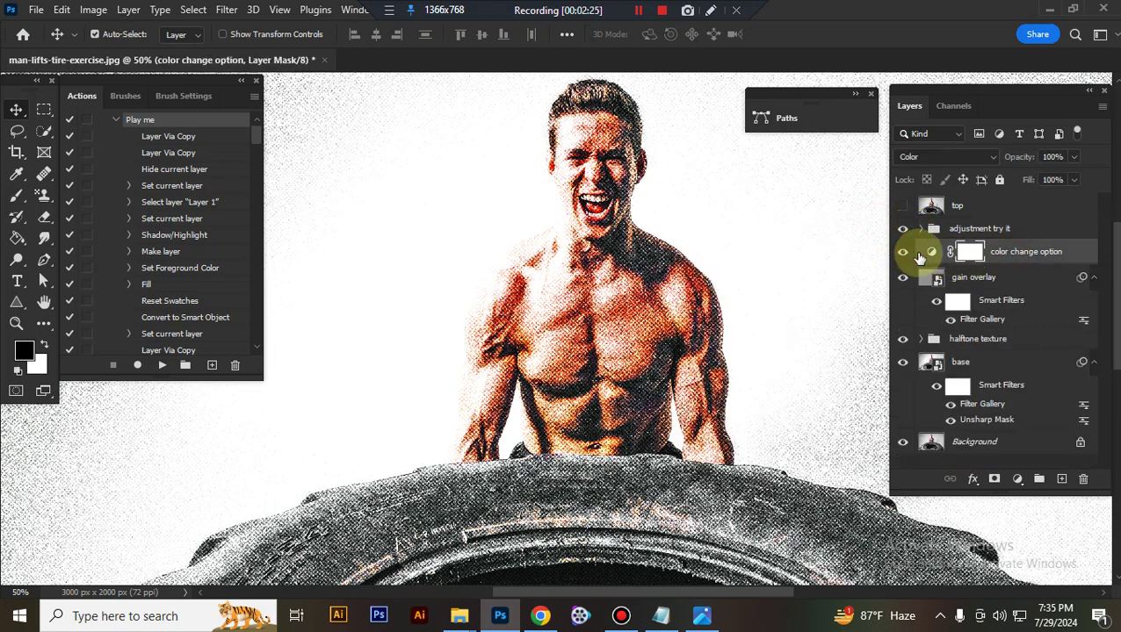
pyautogui.doubleClick(931, 252)
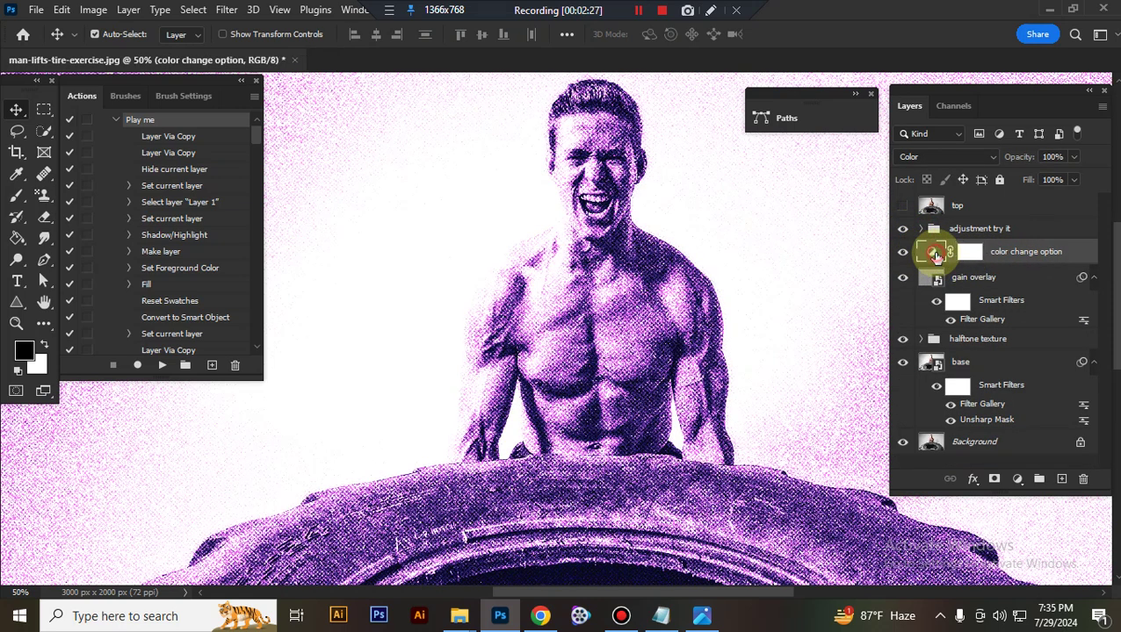
pyautogui.click(857, 299)
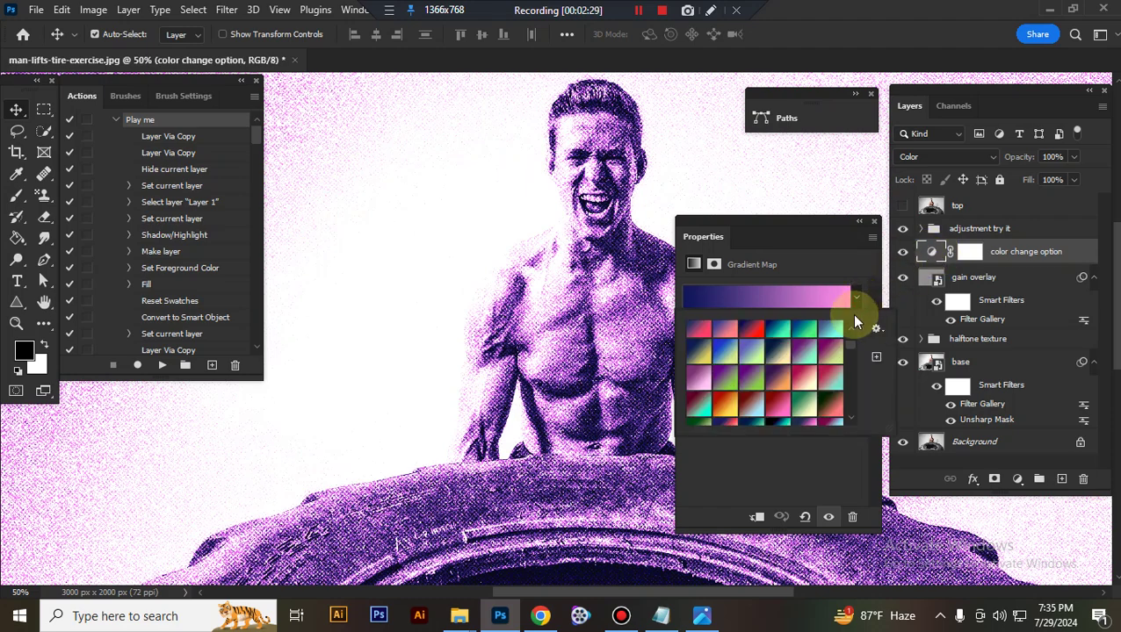
pyautogui.click(783, 355)
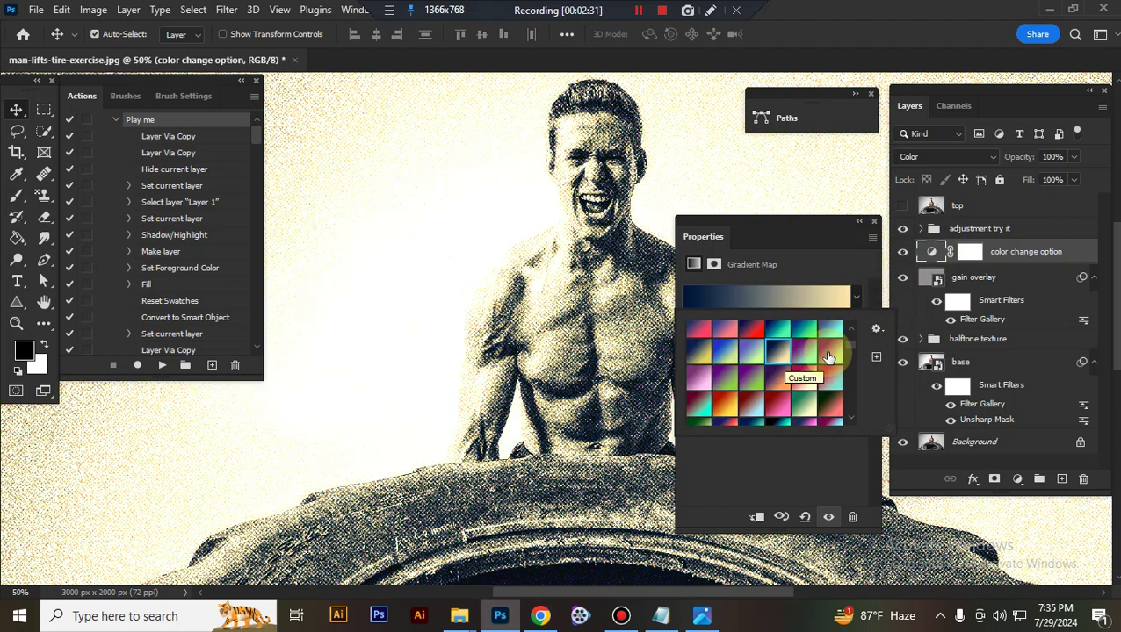
pyautogui.click(809, 352)
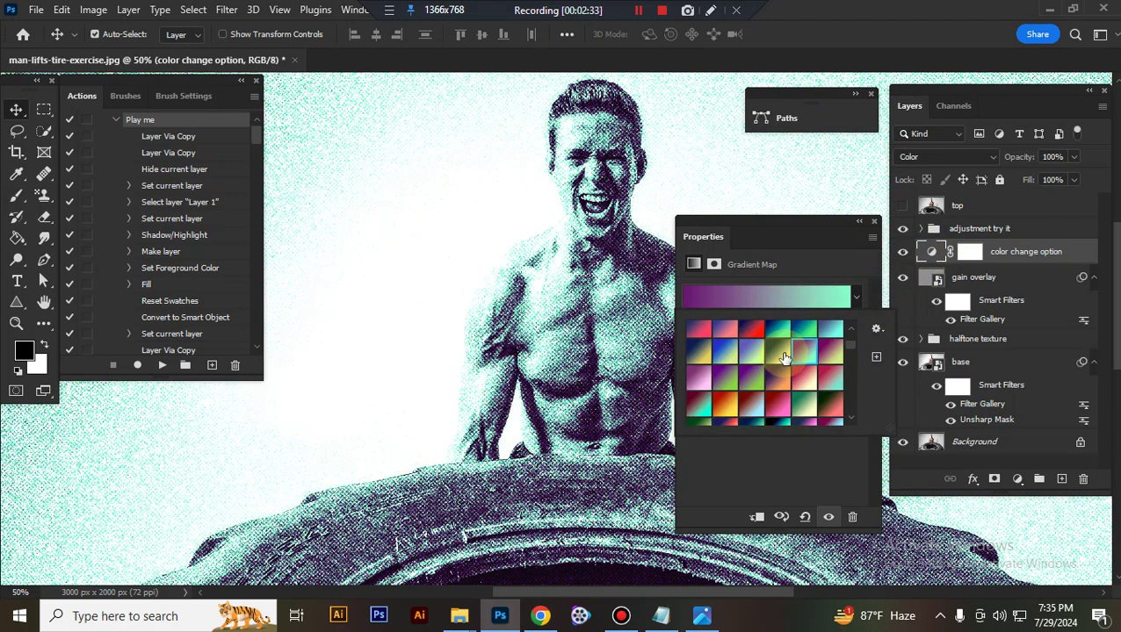
pyautogui.scroll(1, 725, 352)
pyautogui.click(723, 344)
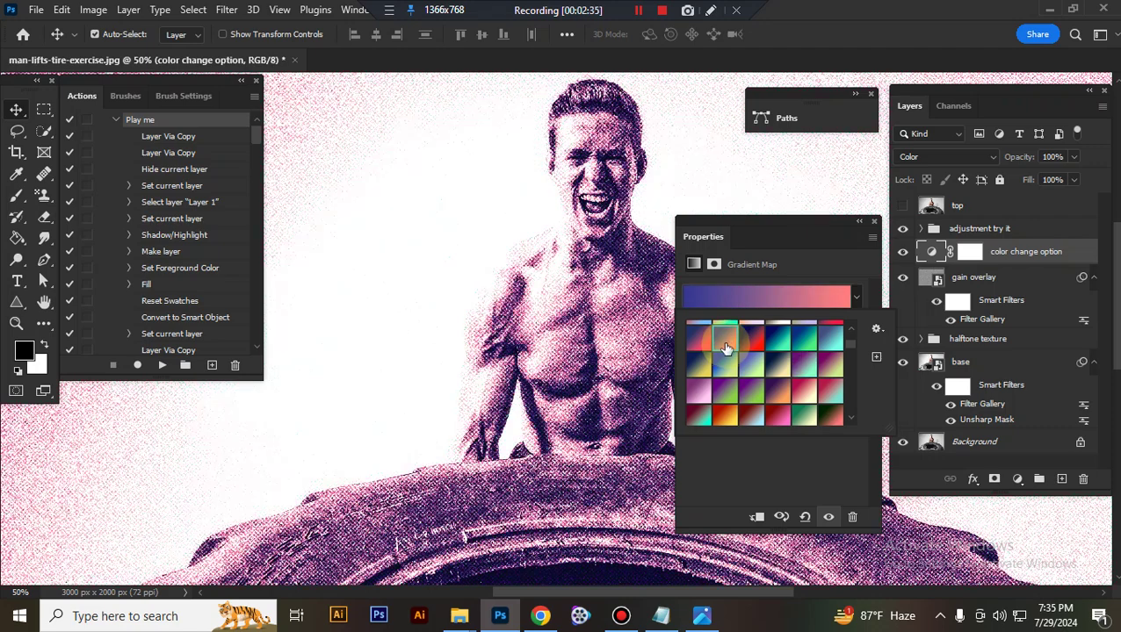
pyautogui.click(875, 222)
pyautogui.click(902, 251)
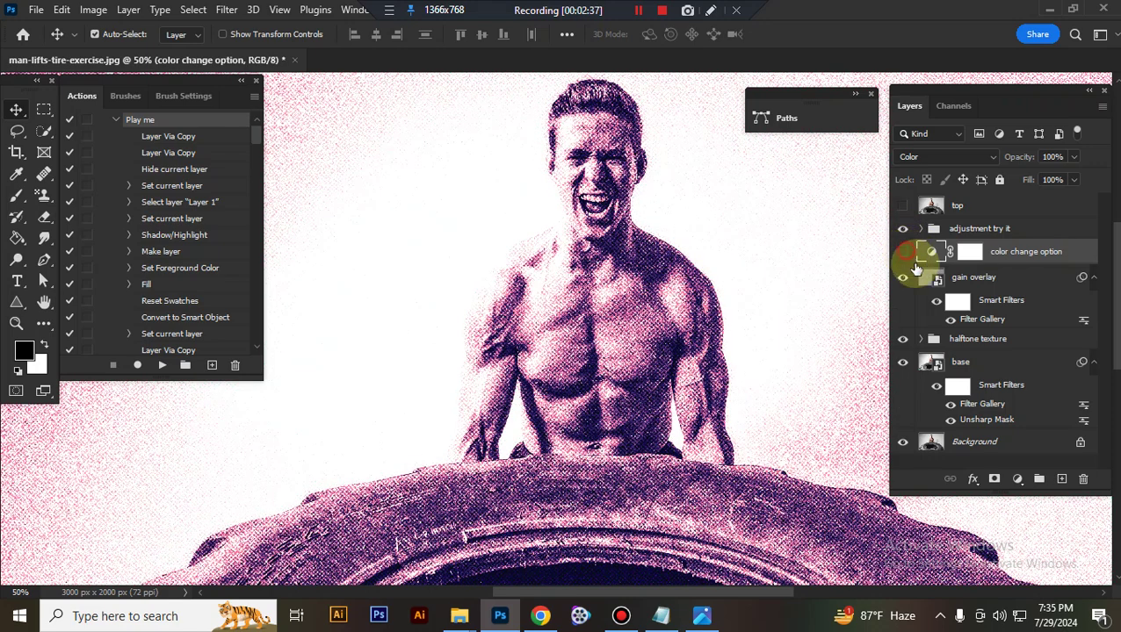
# - Toggle the gain overlay layer off and on twice to compare its effect
pyautogui.click(964, 285)
pyautogui.click(903, 279)
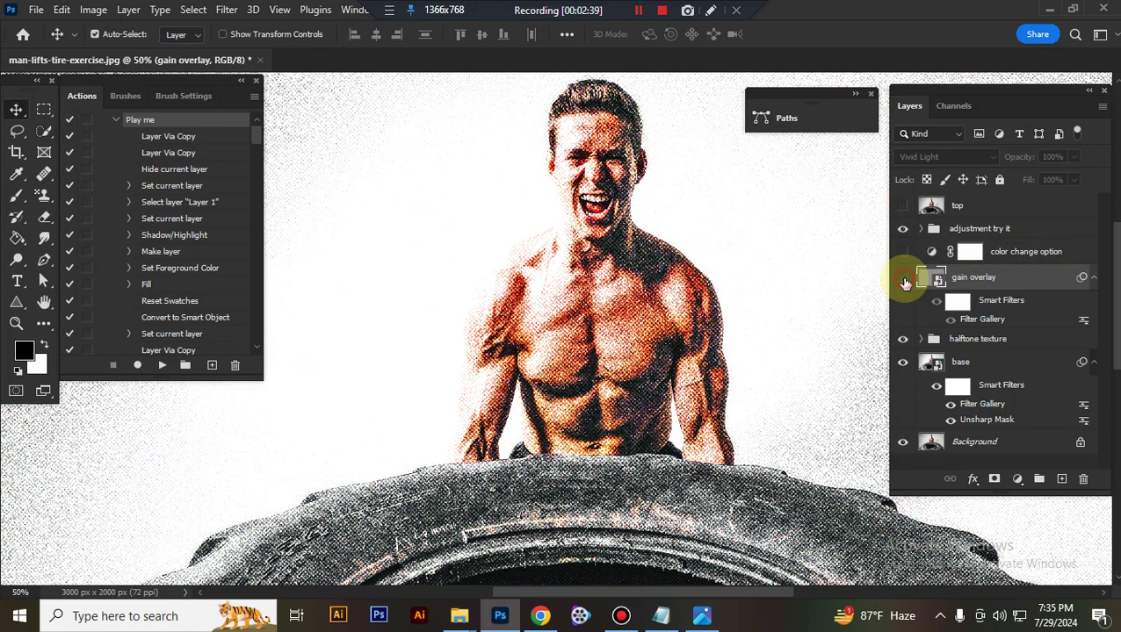
pyautogui.click(903, 279)
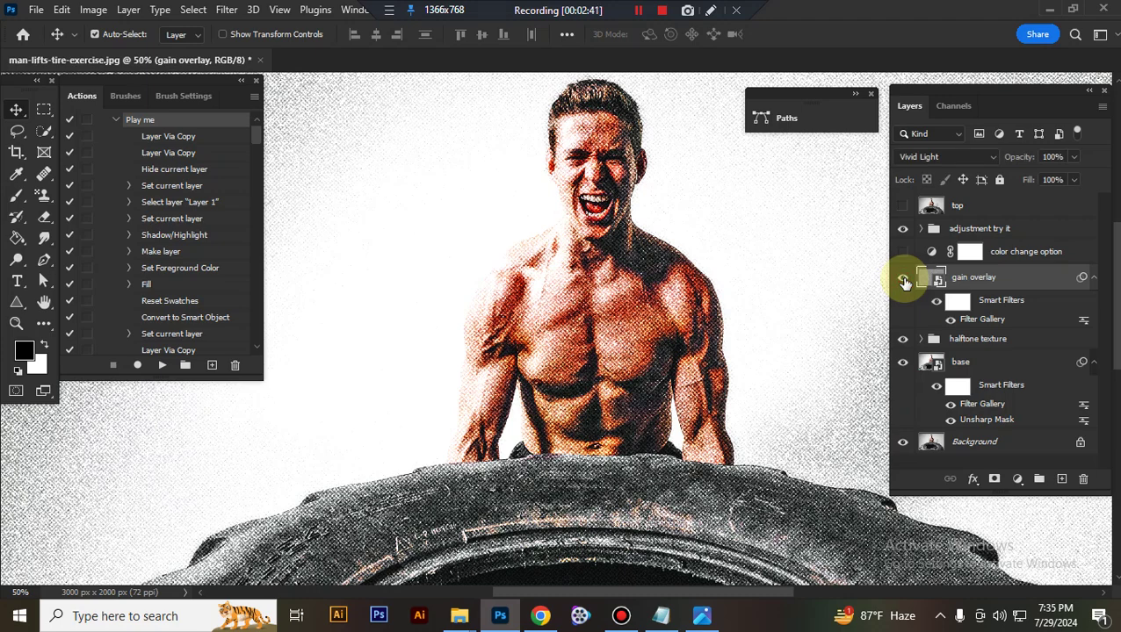
pyautogui.click(903, 279)
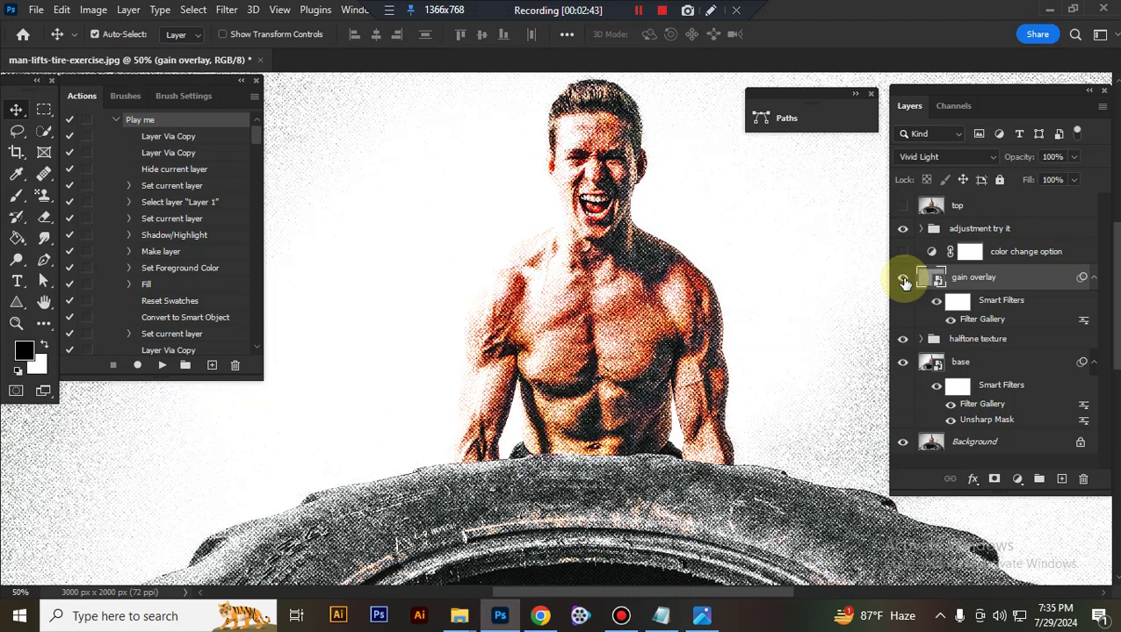
pyautogui.click(903, 279)
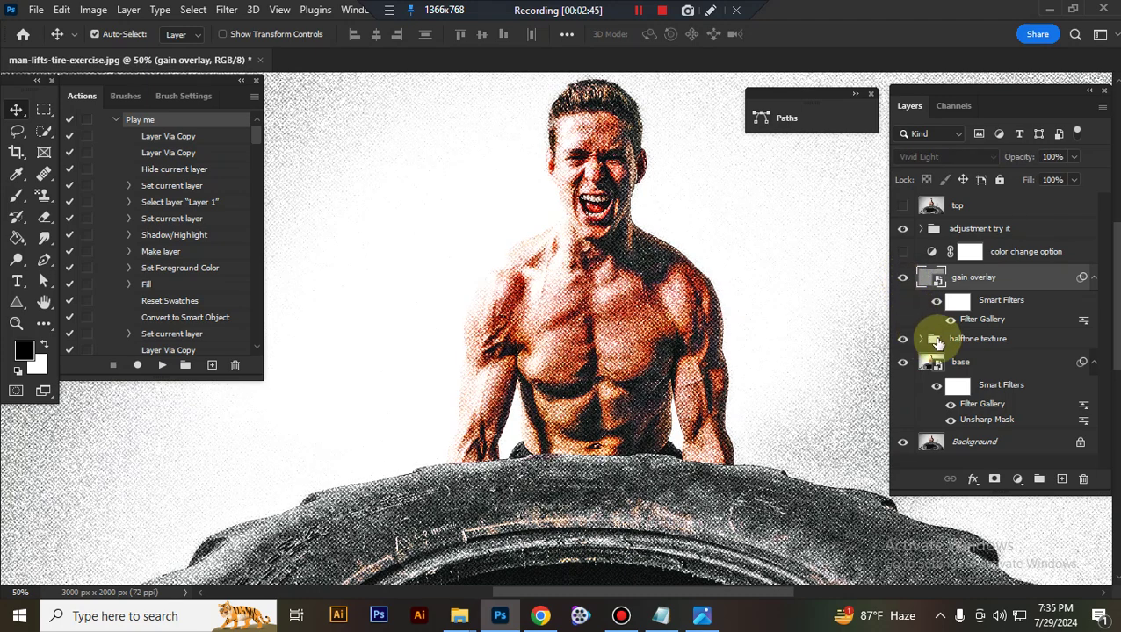
# - Toggle the halftone texture group off and on, then expand its layers
pyautogui.click(966, 340)
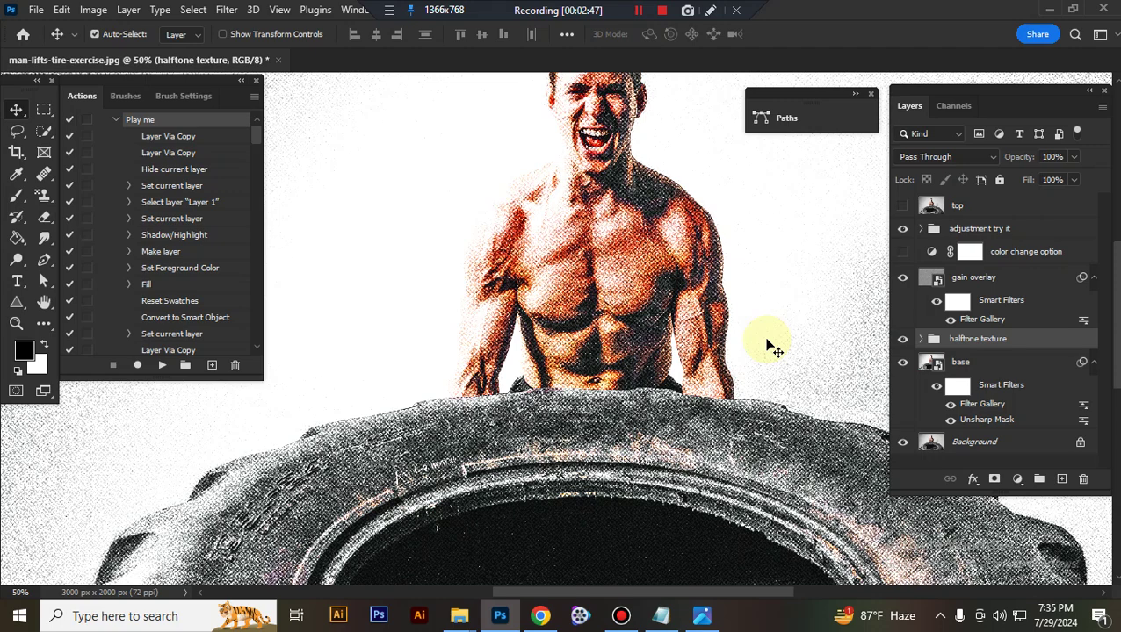
pyautogui.click(902, 340)
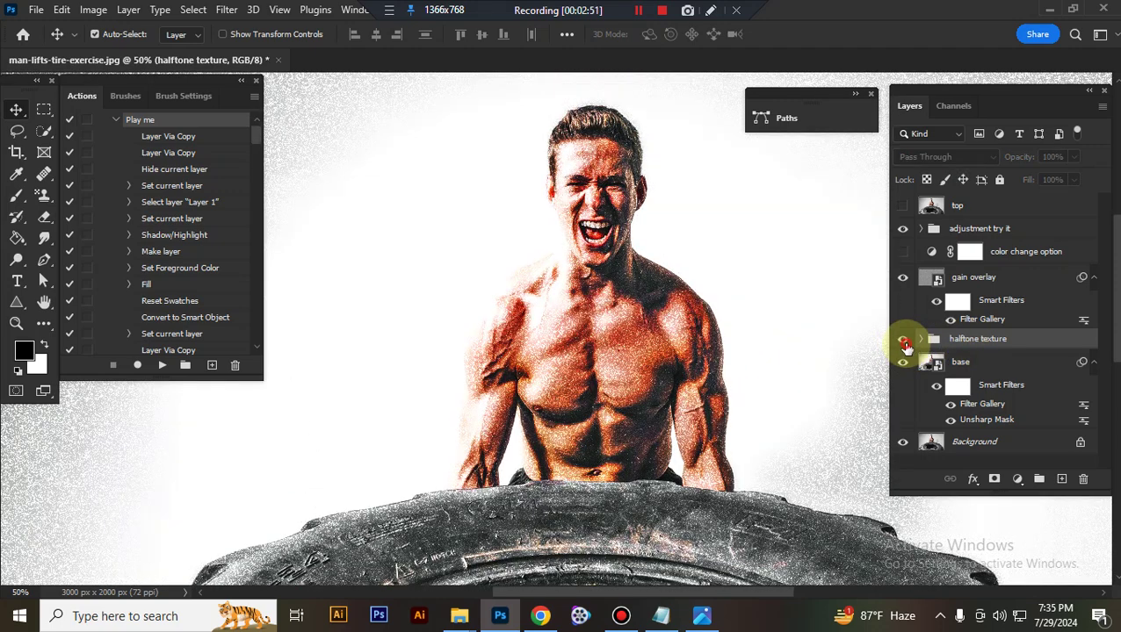
pyautogui.click(904, 342)
pyautogui.click(921, 339)
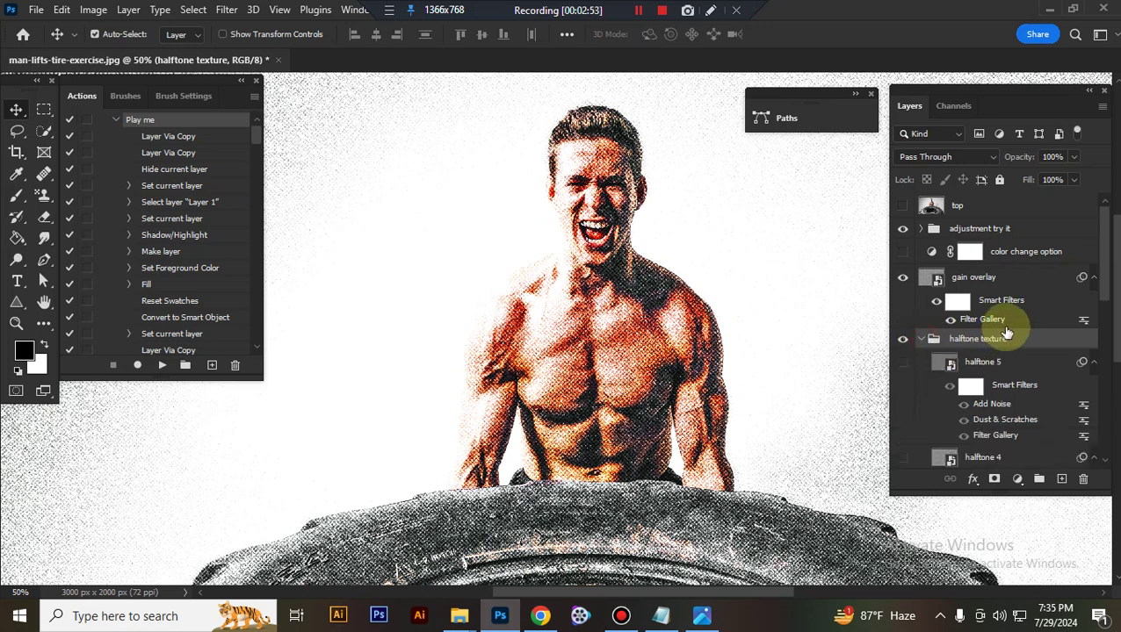
# - Preview the halftone 2 and halftone 3 line textures, turning each back off
pyautogui.scroll(-3, 1001, 325)
pyautogui.scroll(-5, 1006, 323)
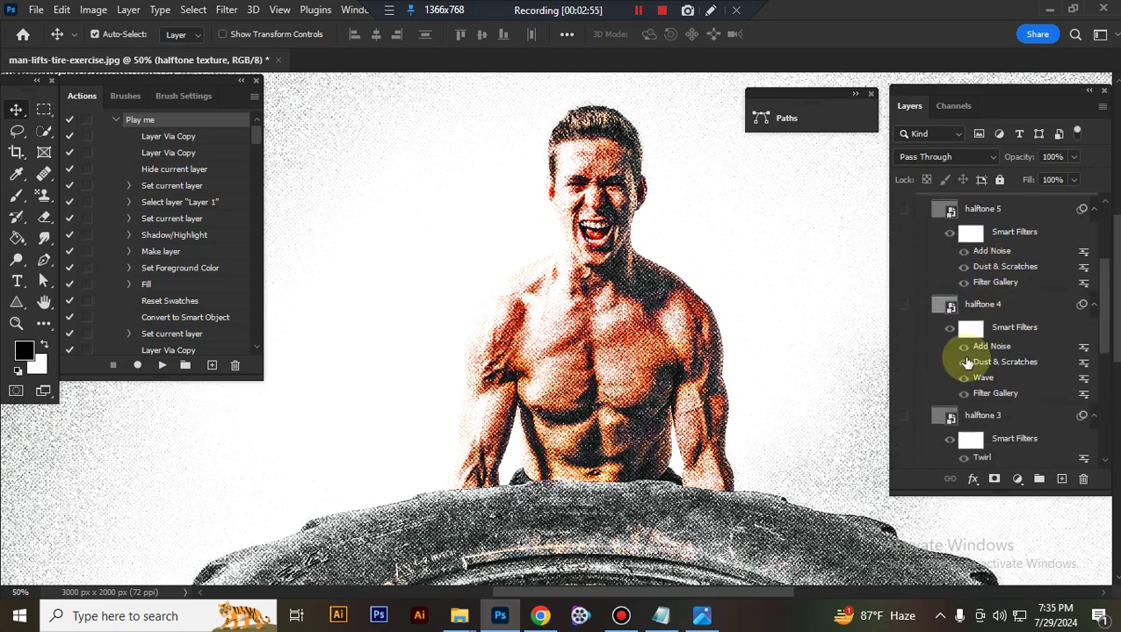
pyautogui.scroll(-2, 931, 400)
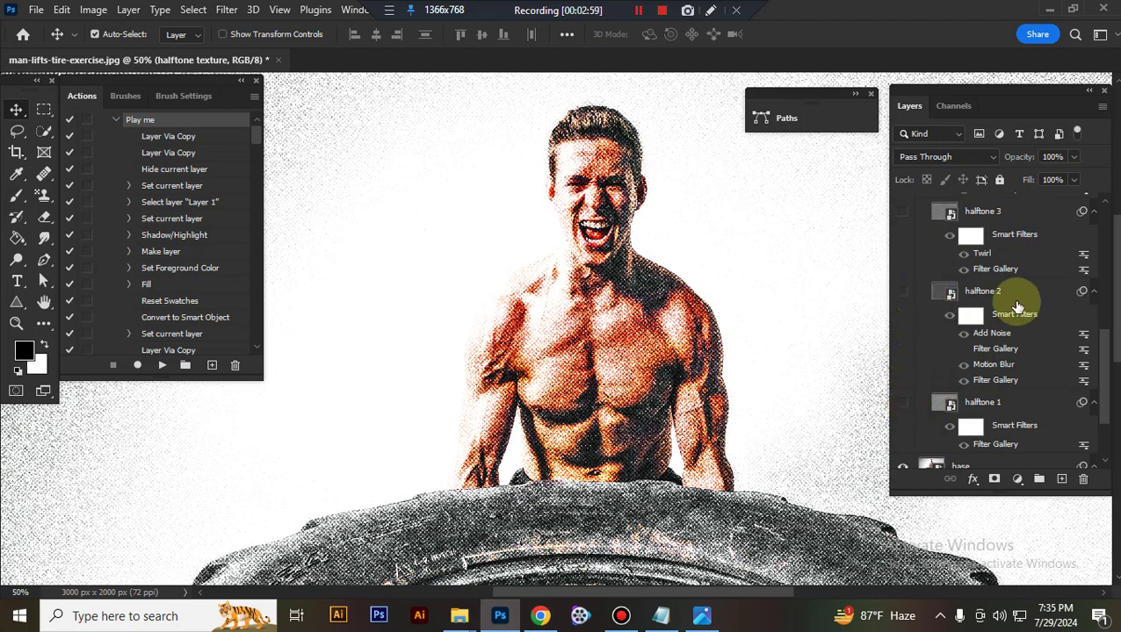
pyautogui.click(904, 292)
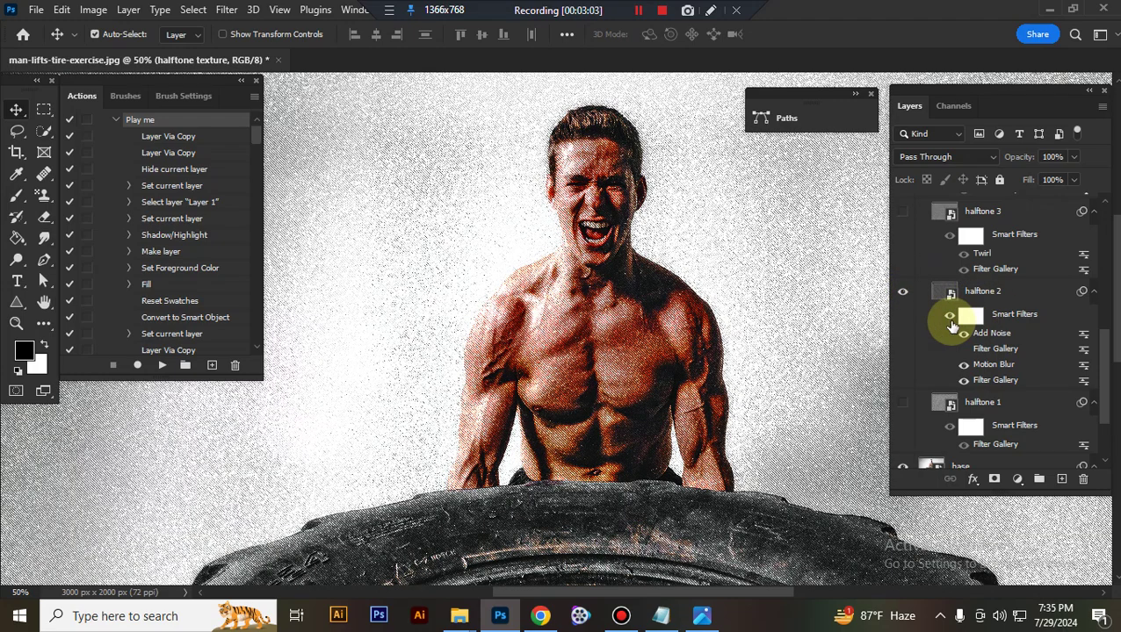
pyautogui.click(903, 292)
pyautogui.click(906, 214)
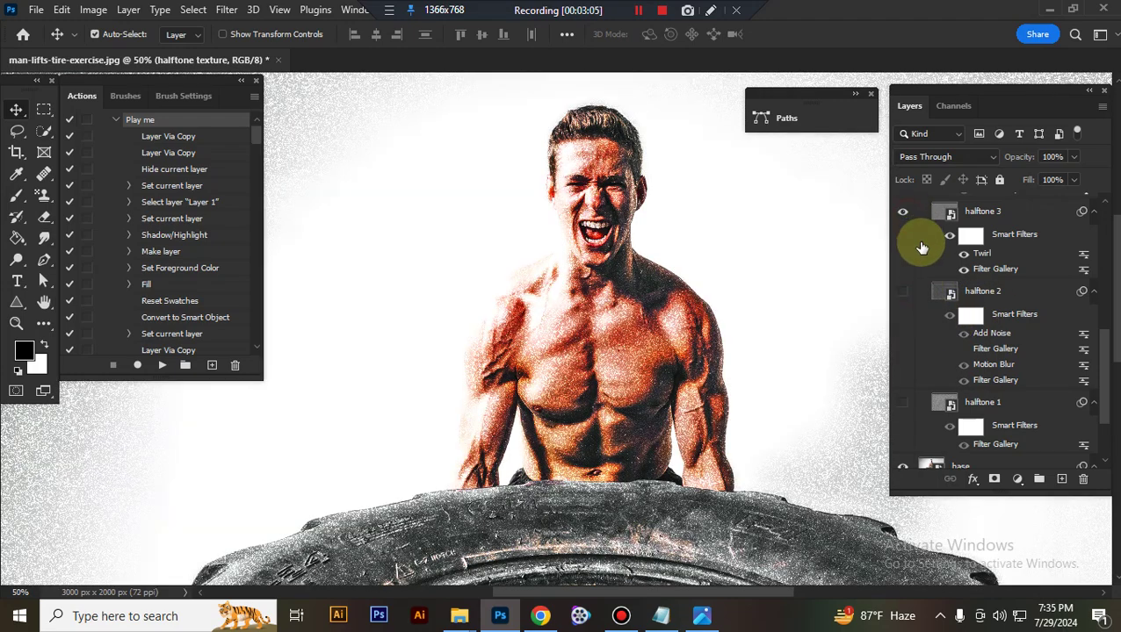
pyautogui.scroll(1, 927, 268)
pyautogui.scroll(3, 920, 273)
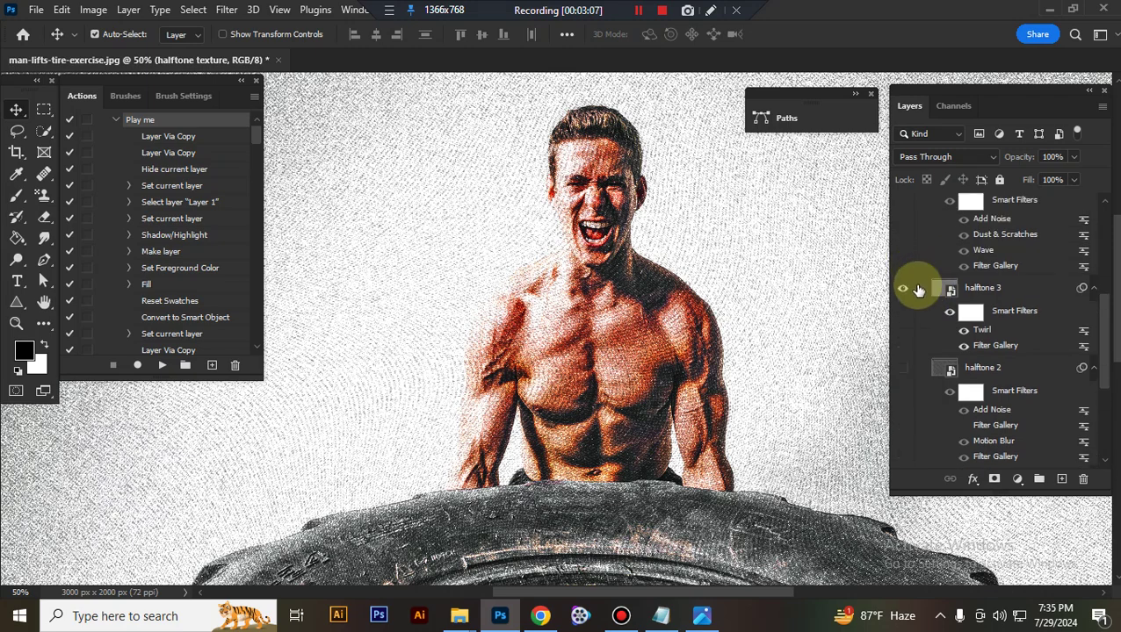
pyautogui.click(903, 339)
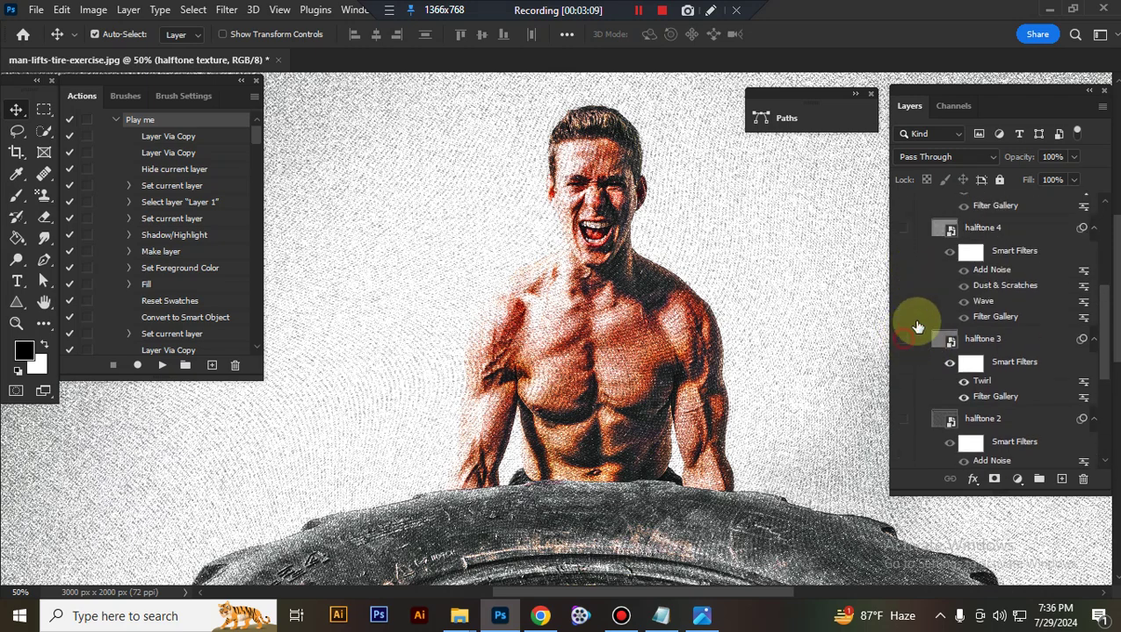
# - Preview halftone 4 and halftone 5, then enable the halftone 1 dotted texture
pyautogui.click(902, 228)
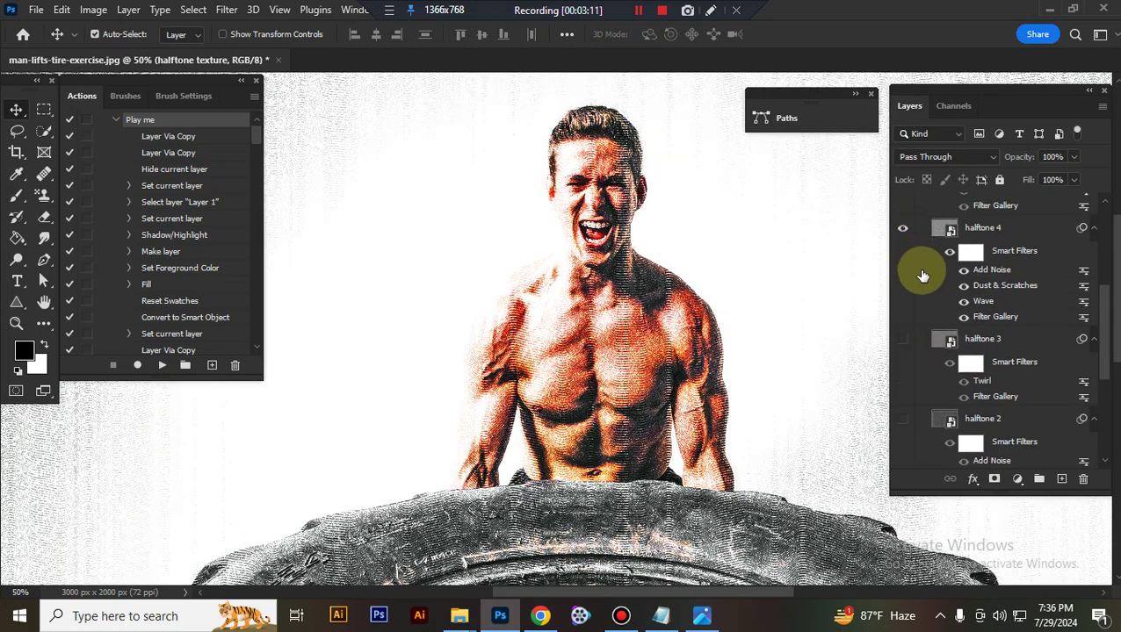
pyautogui.scroll(3, 920, 269)
pyautogui.click(903, 304)
pyautogui.click(905, 209)
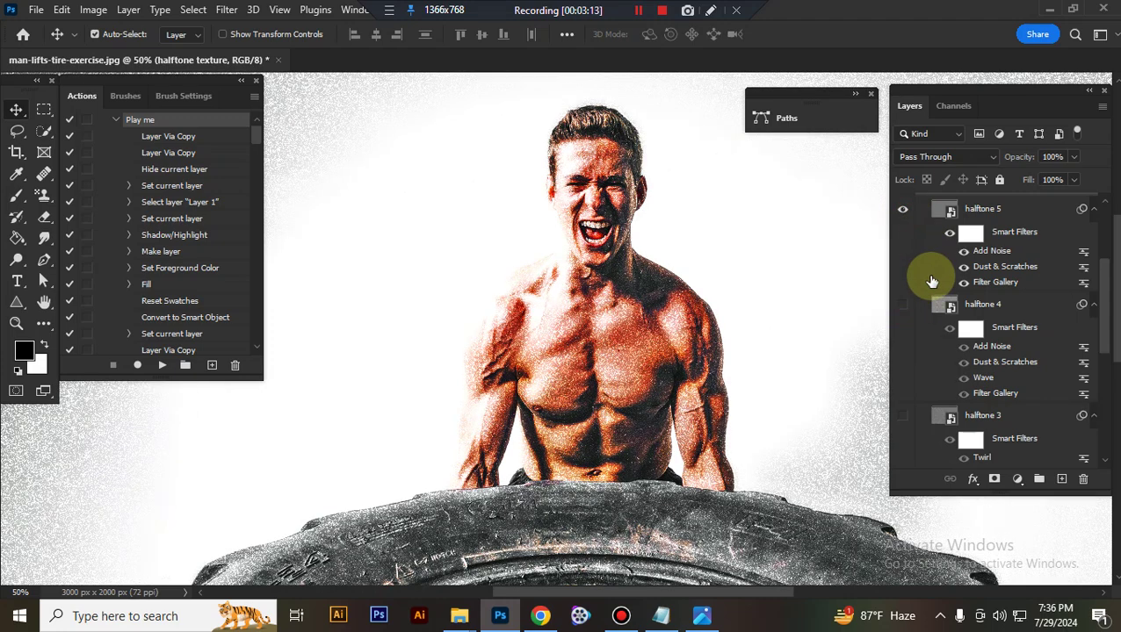
pyautogui.click(905, 209)
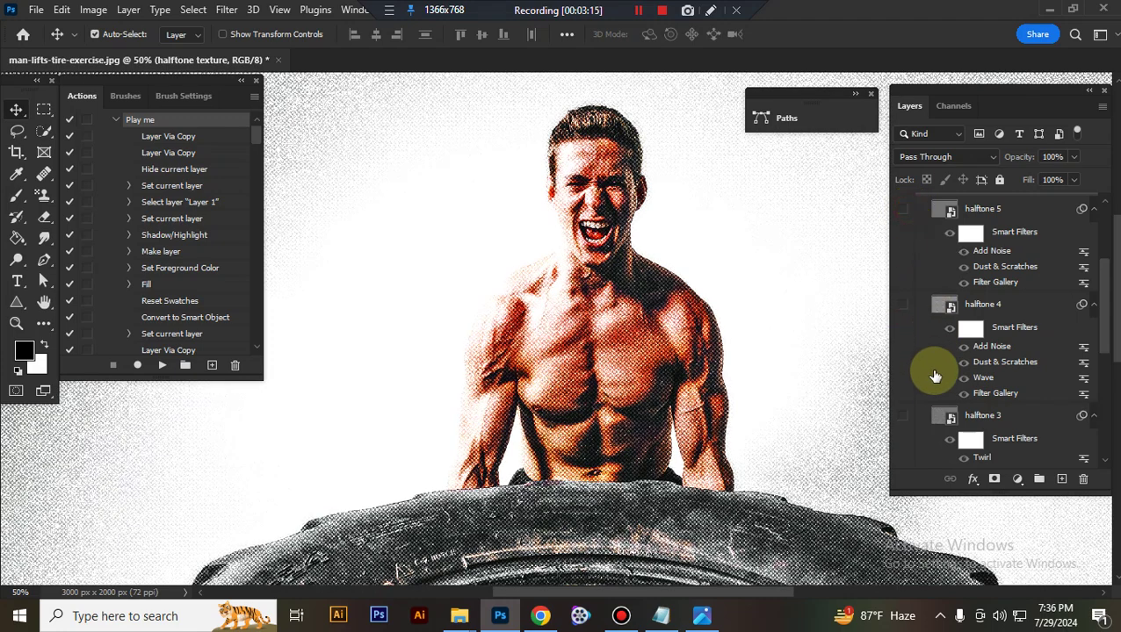
pyautogui.scroll(-5, 933, 376)
pyautogui.scroll(-1, 922, 378)
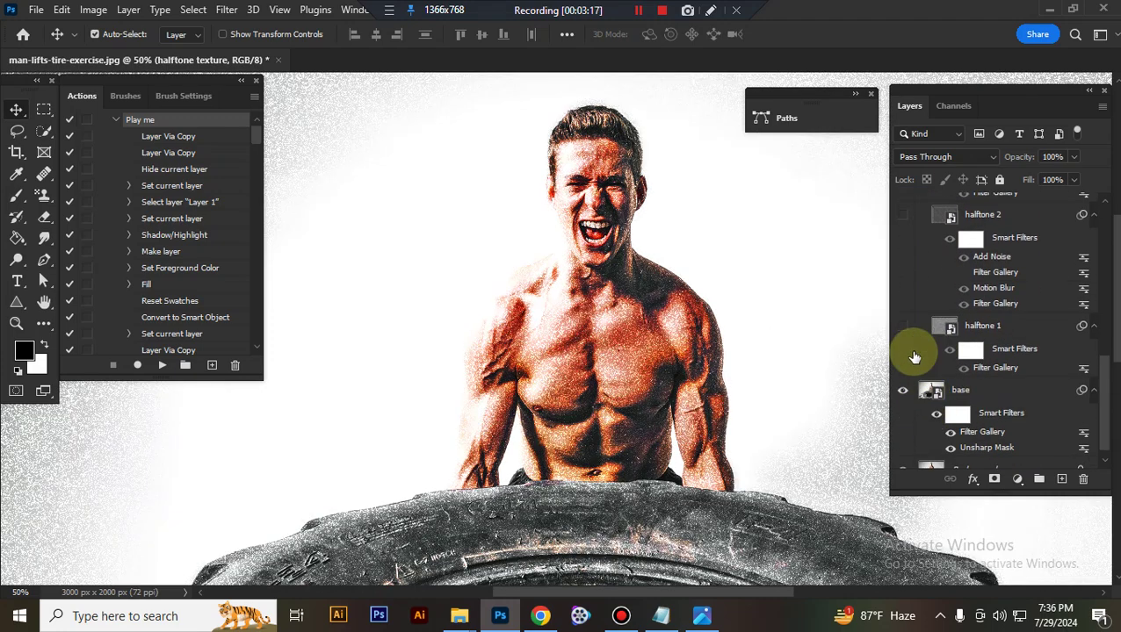
pyautogui.click(903, 326)
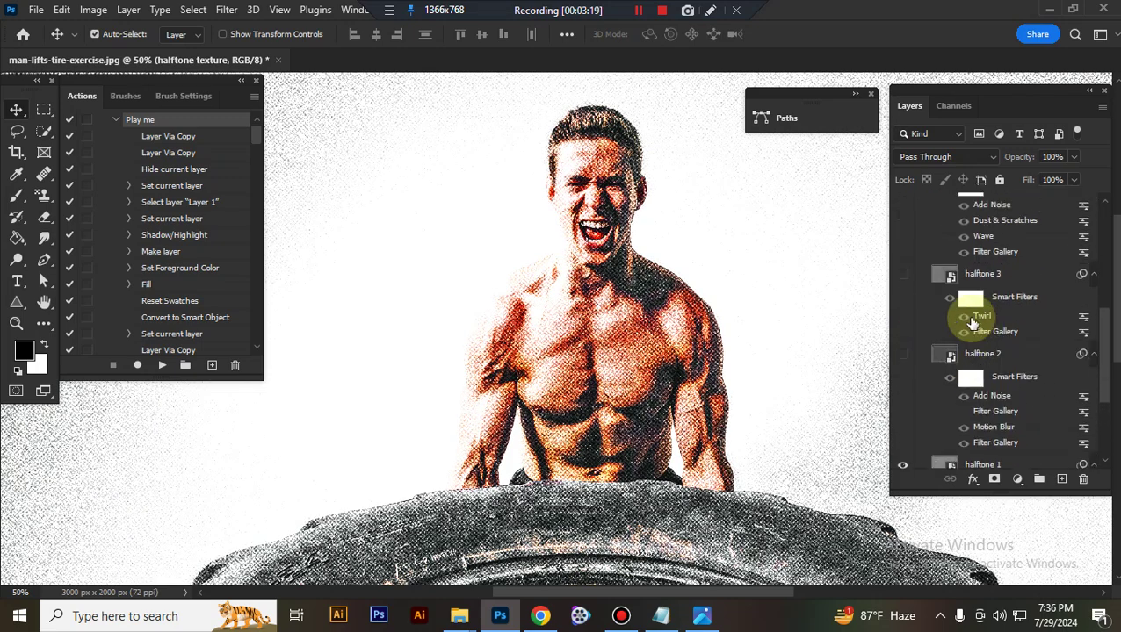
# - Collapse the halftone texture group and toggle the base layer off and on to compare
pyautogui.scroll(4, 971, 323)
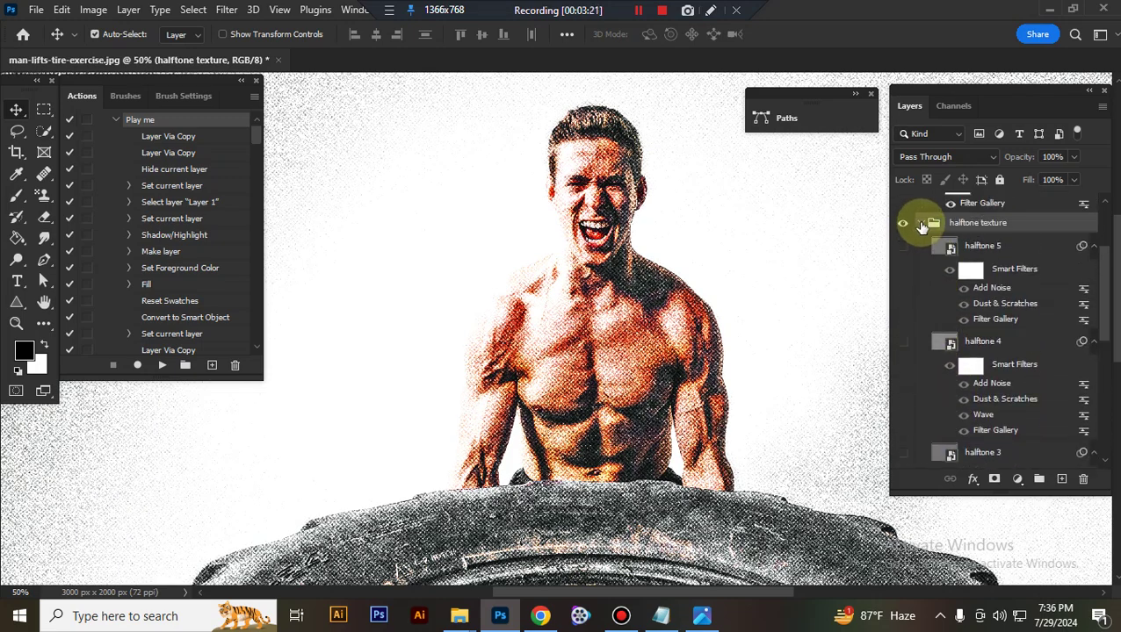
pyautogui.click(921, 225)
pyautogui.click(990, 364)
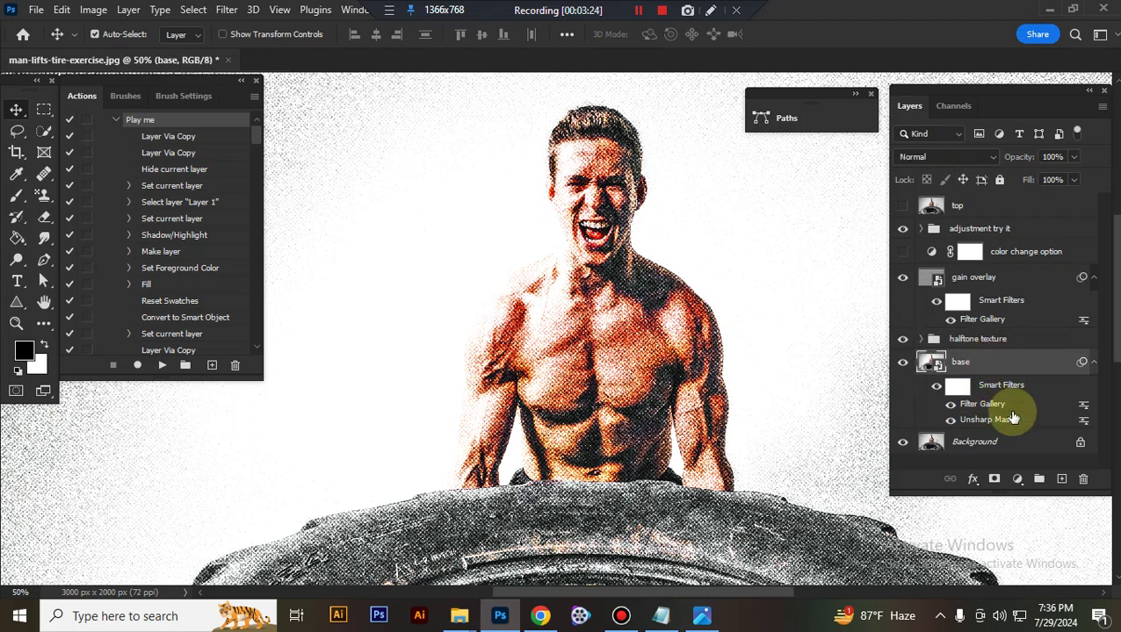
pyautogui.click(903, 366)
pyautogui.click(902, 364)
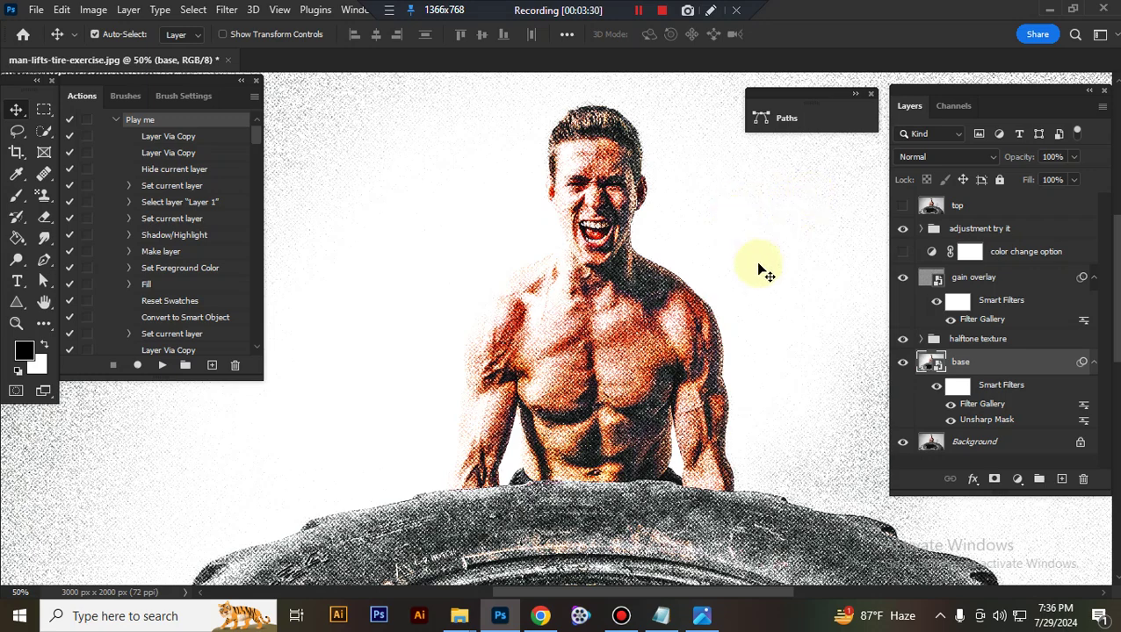
# - Open Retro Halftone Template.psd from the Retro Halftone folder in Photoshop
pyautogui.moveTo(459, 614)
pyautogui.click(465, 592)
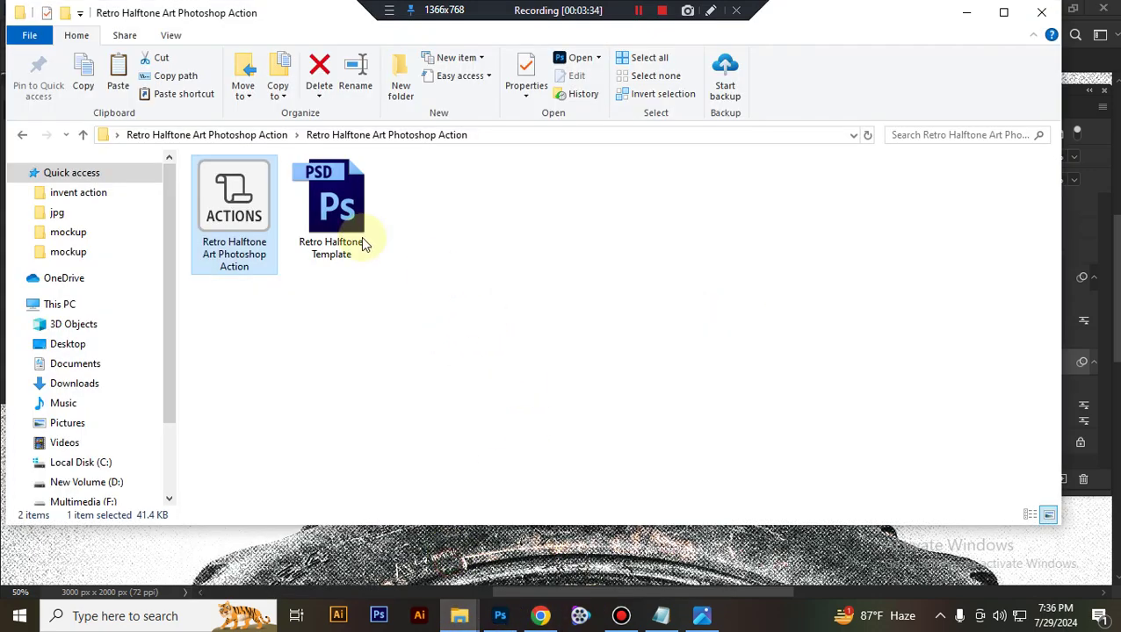
pyautogui.doubleClick(330, 209)
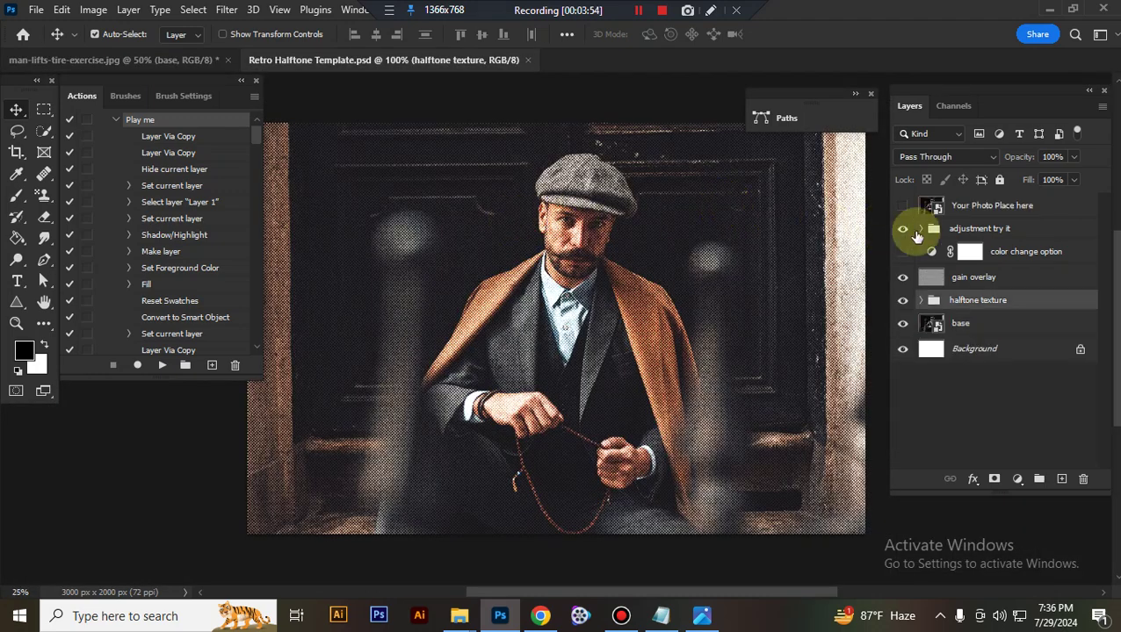
# - Open the Your Photo Place here smart object's contents as image.psb
pyautogui.click(1001, 211)
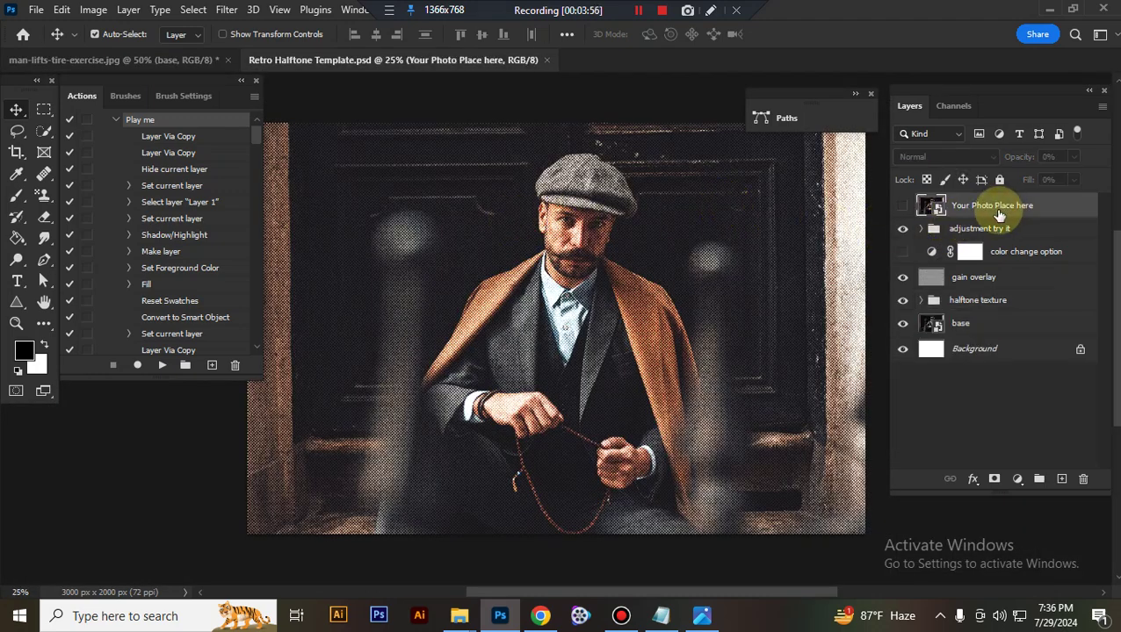
pyautogui.doubleClick(931, 207)
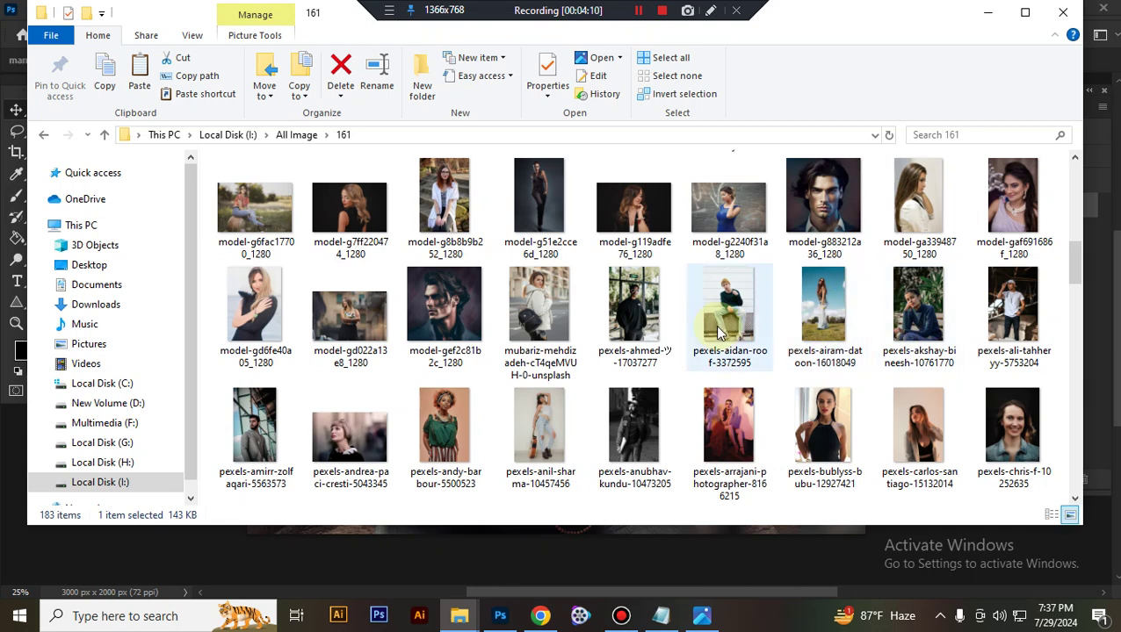
# - Drag the woman's photo model-g2240f31a8_1280 from the 161 folder into image.psb
pyautogui.doubleClick(719, 204)
pyautogui.moveTo(674, 392); pyautogui.dragTo(588, 420)
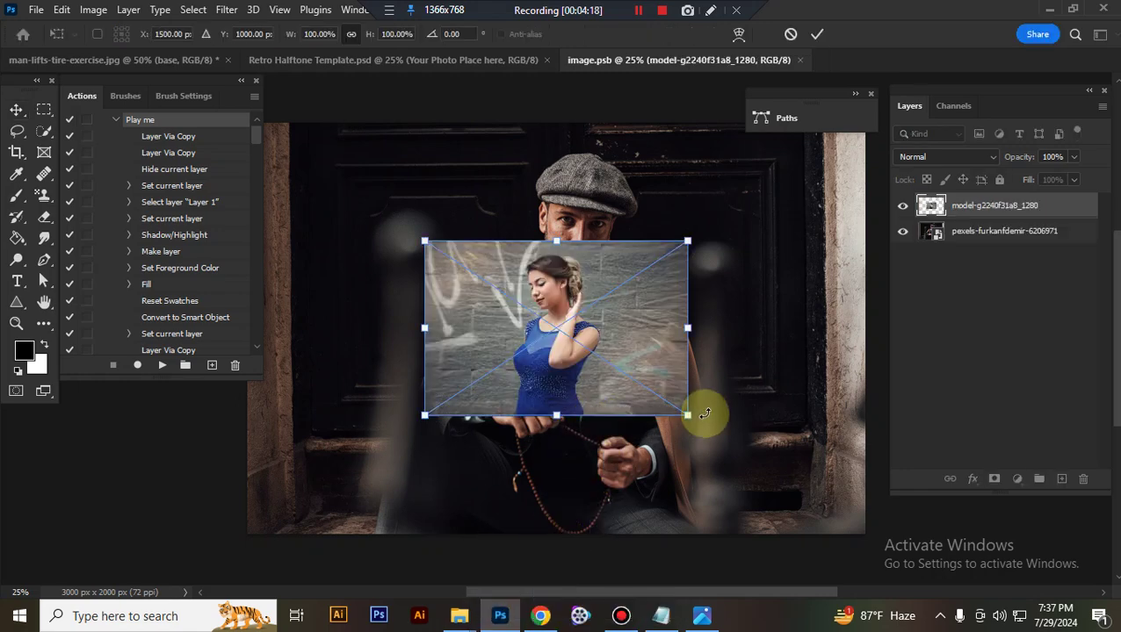
# - Enlarge the placed woman's photo so it fills the whole image.psb canvas
pyautogui.hotkey('ctrl', '-')
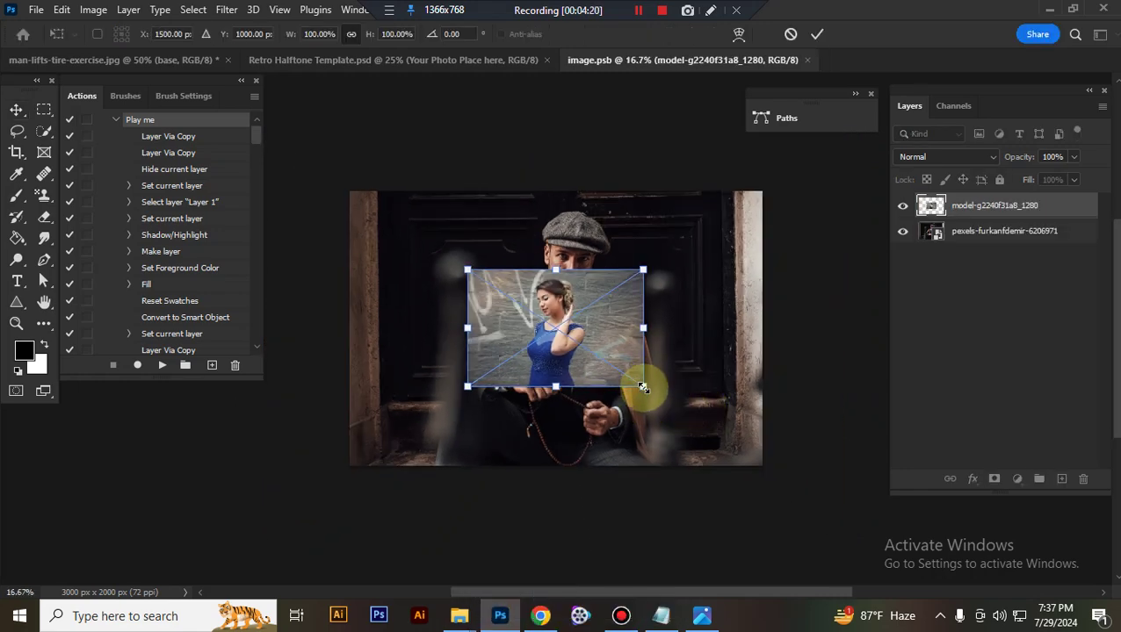
pyautogui.moveTo(643, 386); pyautogui.dragTo(763, 476)
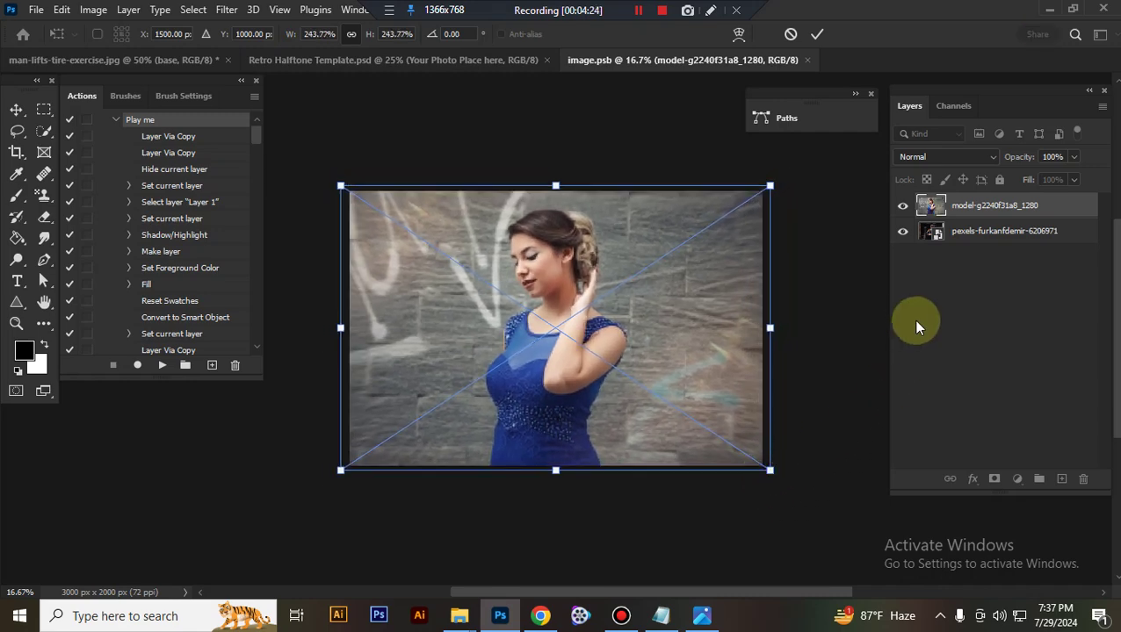
pyautogui.press('Return')
# - Hide the original portrait layer, then save and close image.psb
pyautogui.click(902, 231)
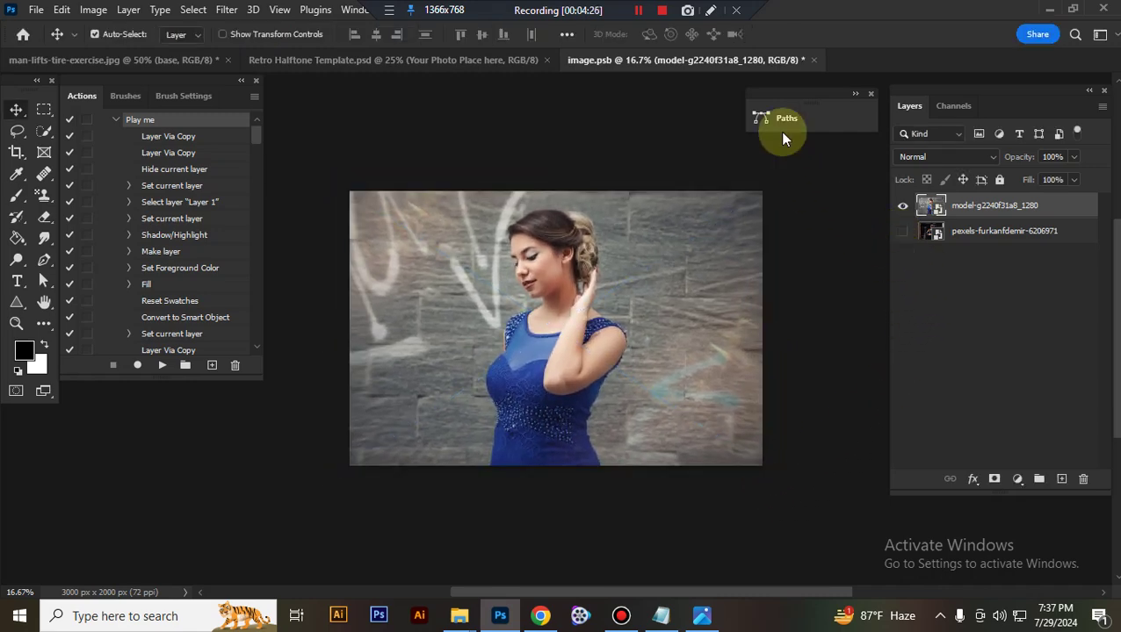
pyautogui.click(816, 60)
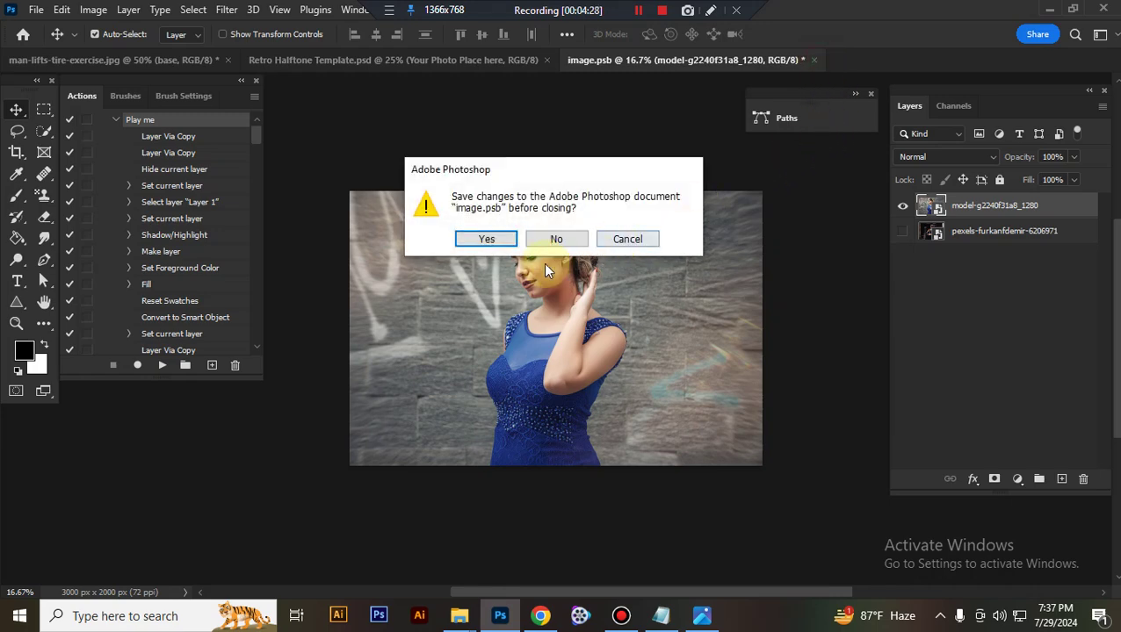
pyautogui.click(488, 241)
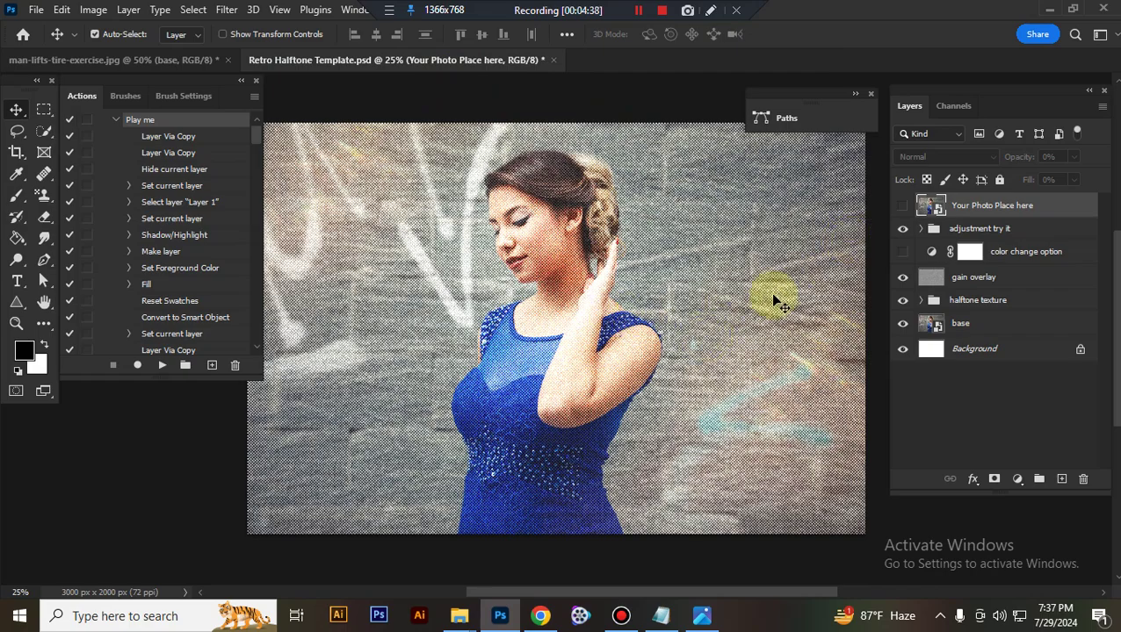
# - Zoom in and out to inspect the halftone dots on the woman's portrait
pyautogui.hotkey('ctrl', '+')
pyautogui.hotkey('ctrl', '+')
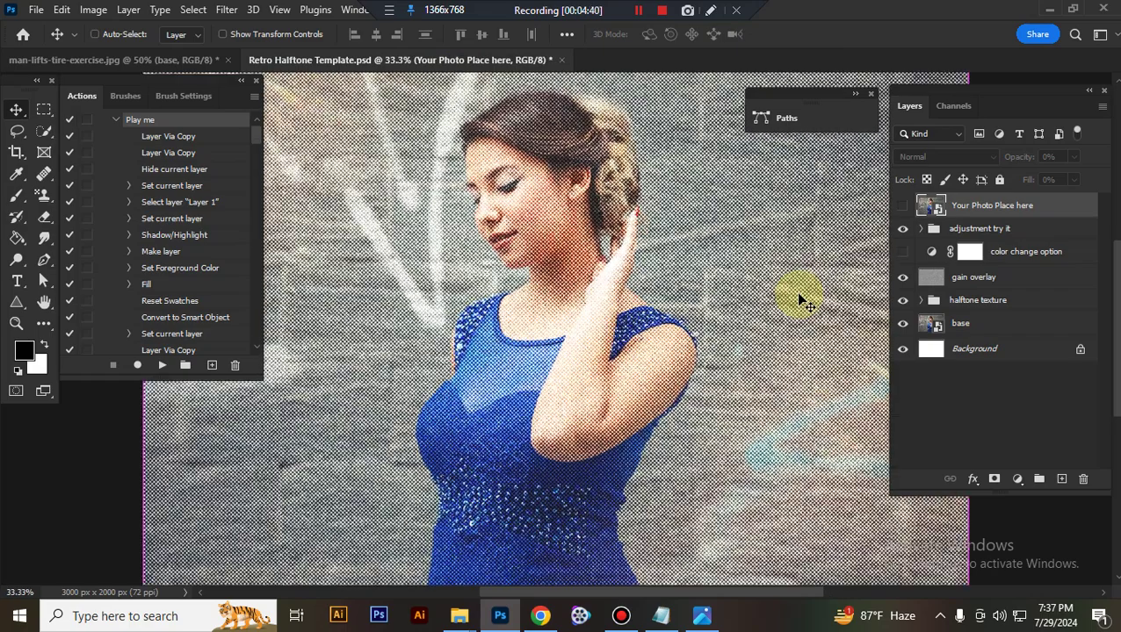
pyautogui.hotkey('ctrl', '-')
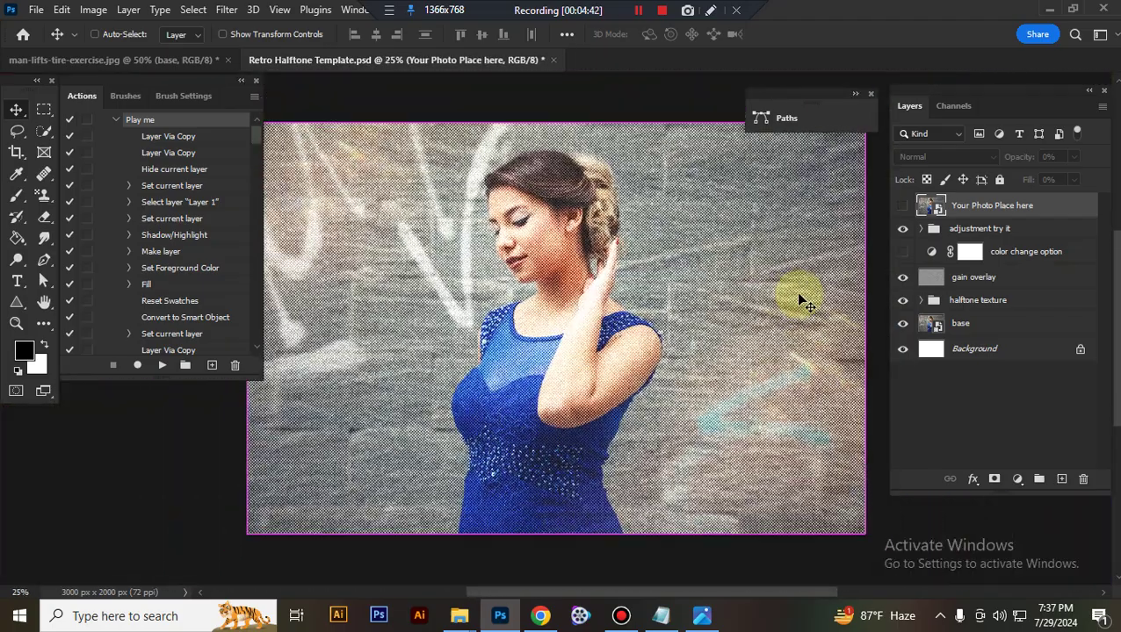
pyautogui.hotkey('ctrl', '+')
pyautogui.hotkey('ctrl', '-')
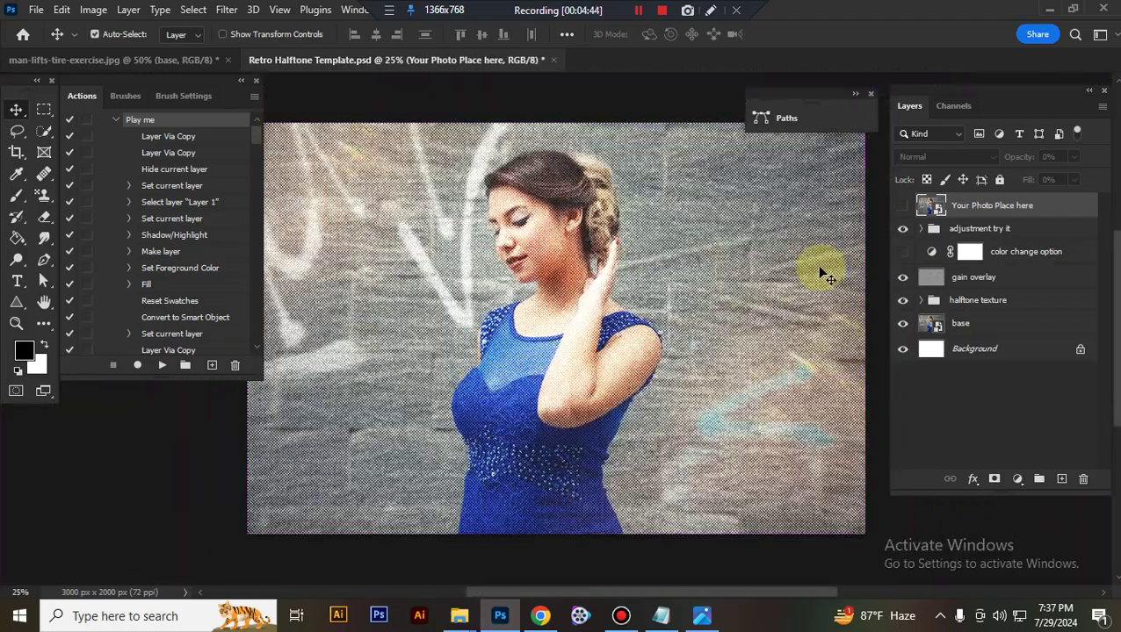
# - Turn on the adjustment try it group and test the sepia color change, leaving it off
pyautogui.click(908, 230)
pyautogui.click(905, 253)
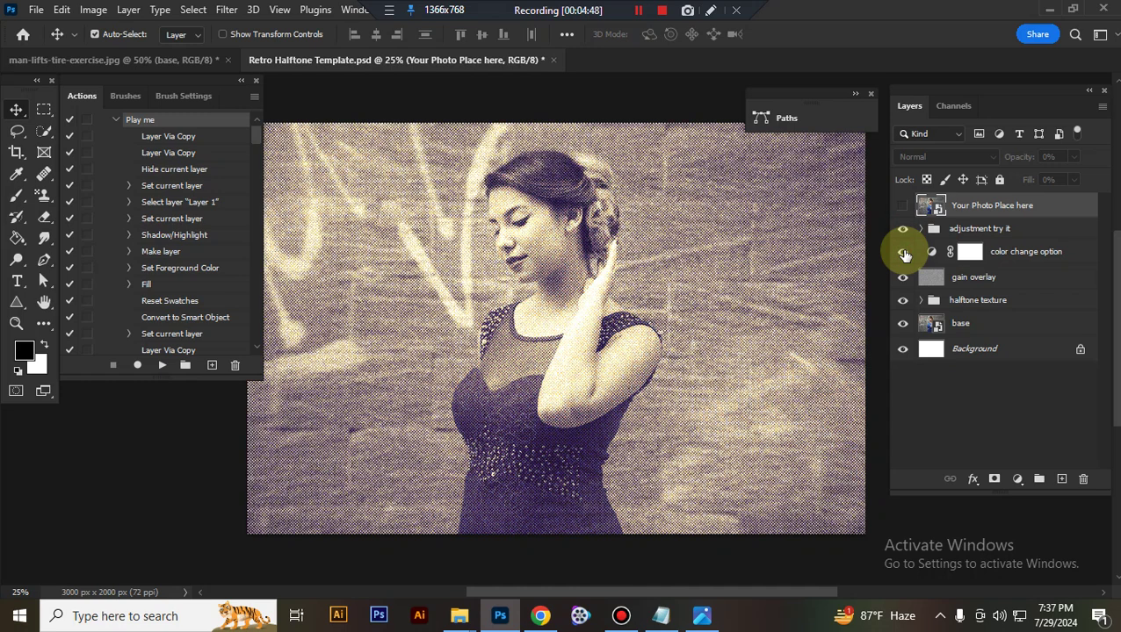
pyautogui.click(903, 253)
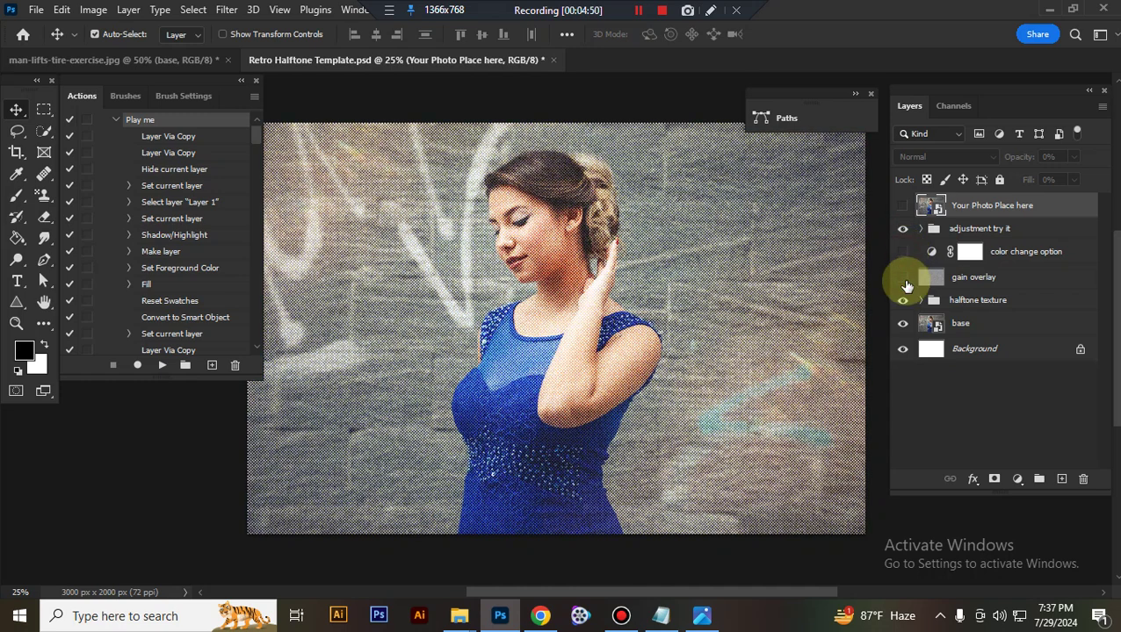
# - In the halftone texture group, hide halftone 1, try halftone 2, then show only halftone 3
pyautogui.click(920, 301)
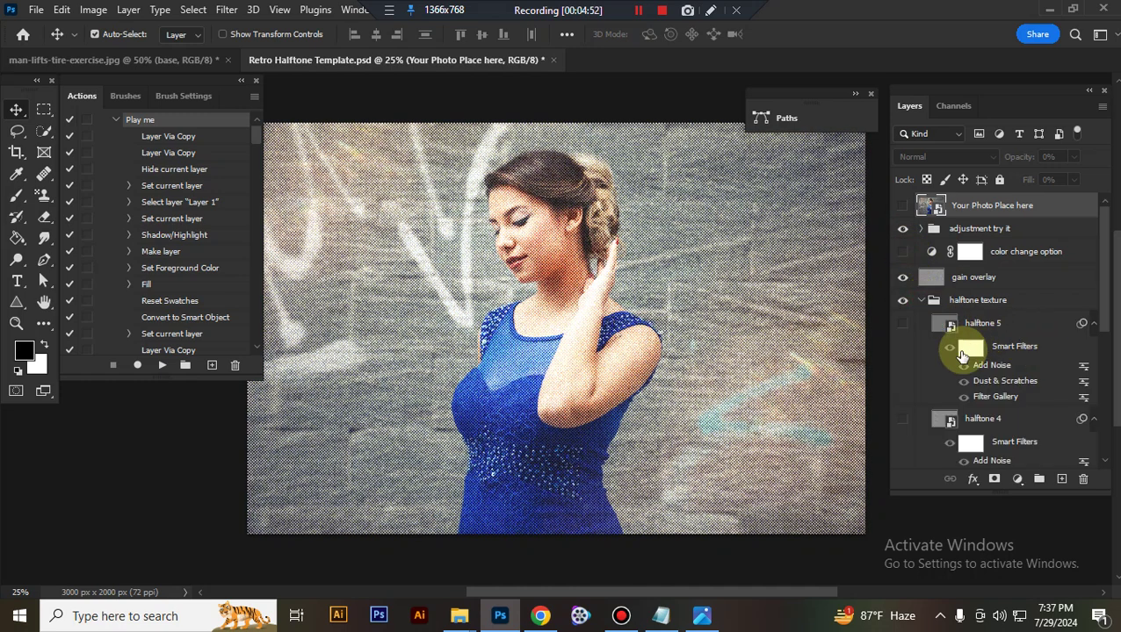
pyautogui.scroll(-2, 957, 428)
pyautogui.scroll(-3, 957, 429)
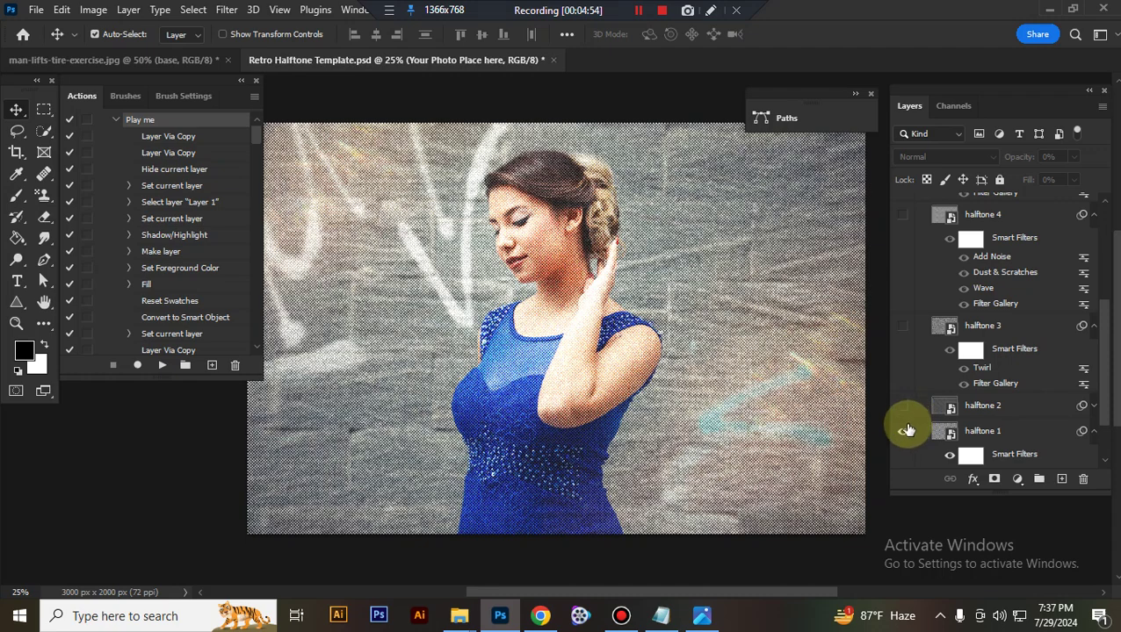
pyautogui.click(904, 430)
pyautogui.click(904, 407)
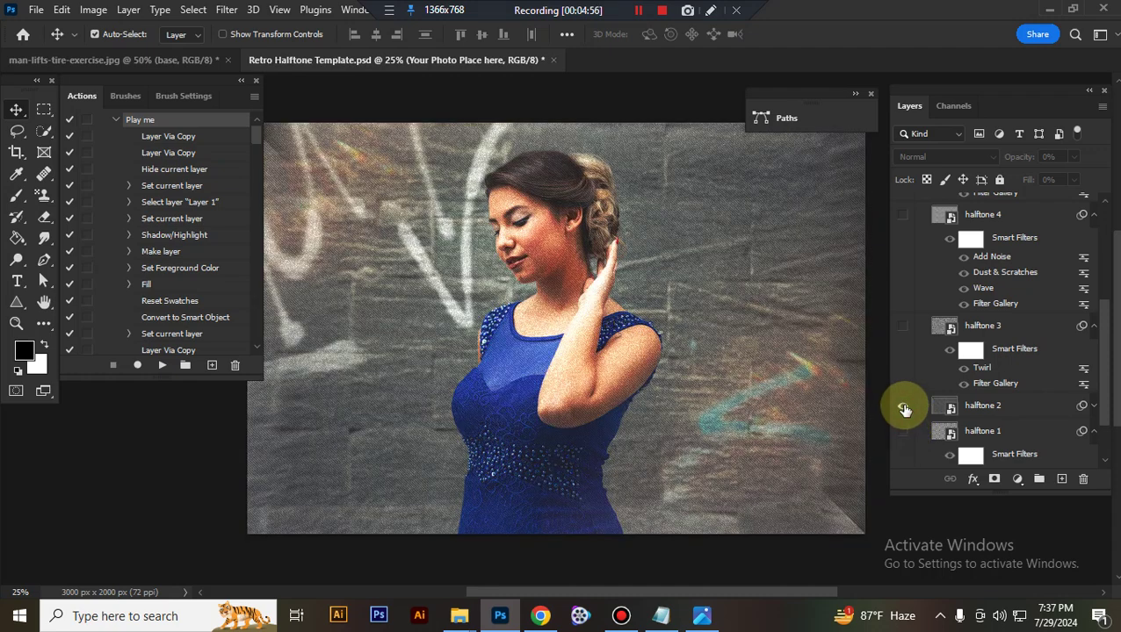
pyautogui.click(903, 407)
pyautogui.click(905, 332)
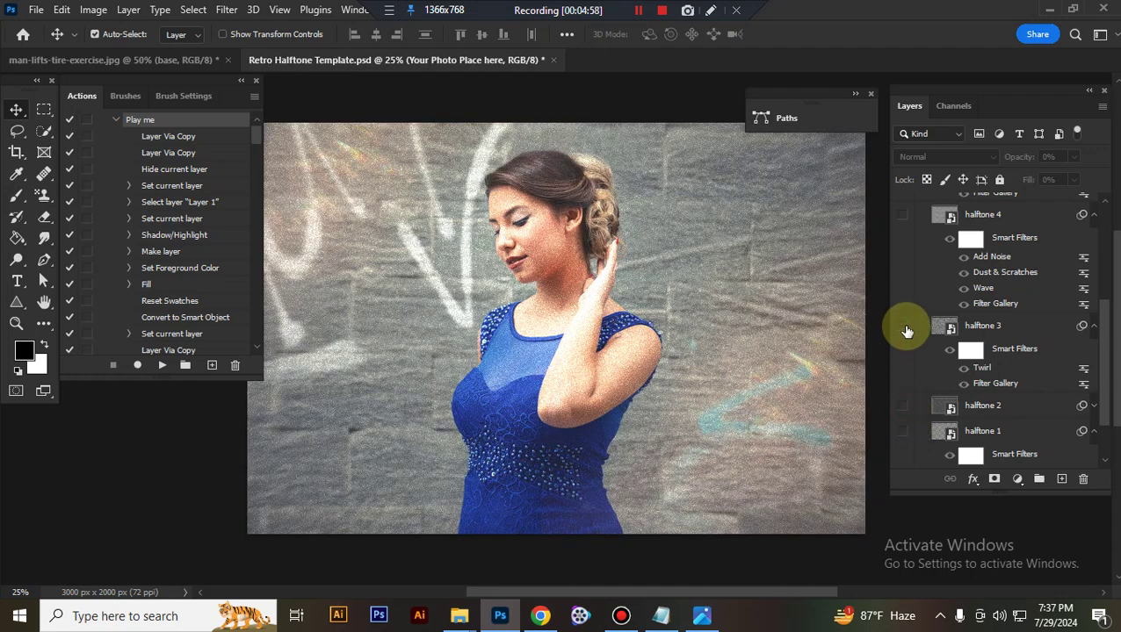
pyautogui.hotkey('ctrl', '+')
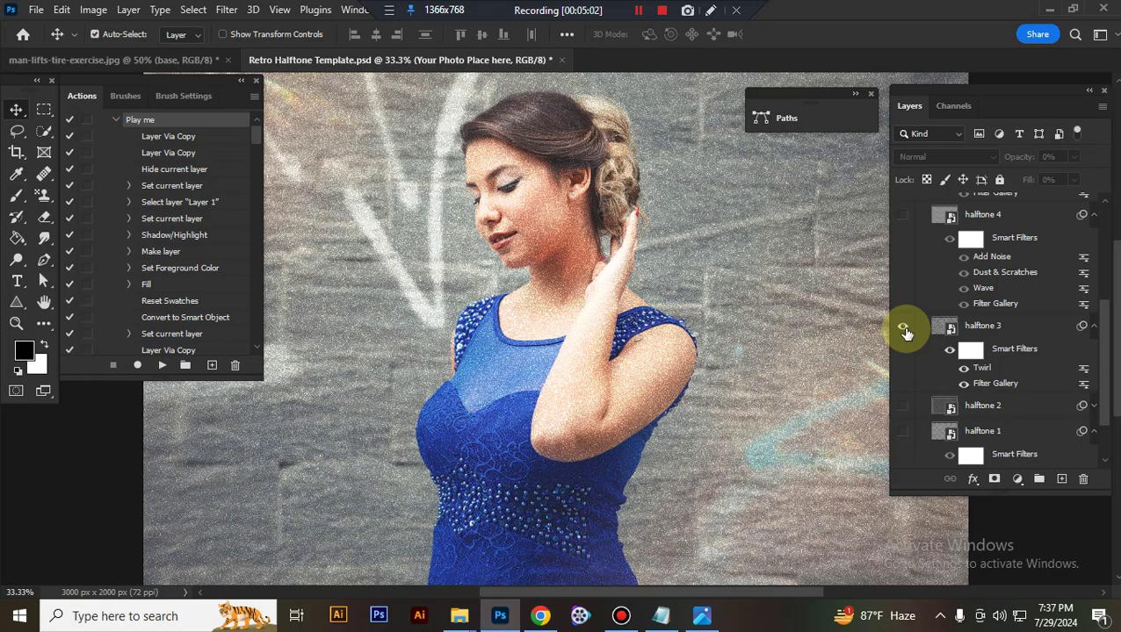
pyautogui.hotkey('ctrl', '-')
pyautogui.hotkey('ctrl', '-')
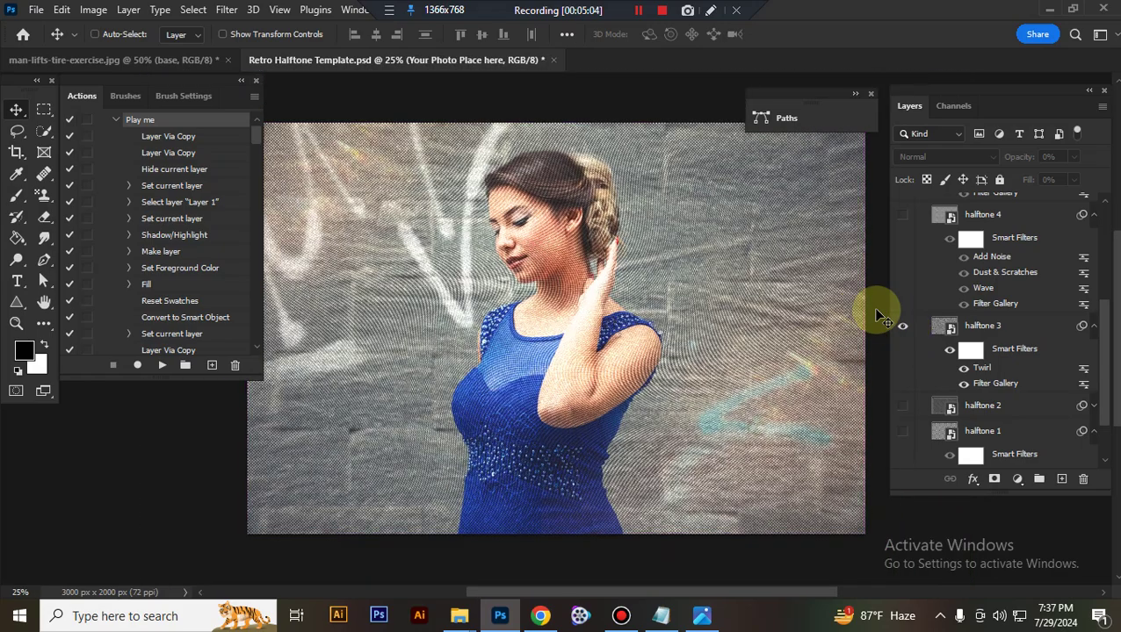
pyautogui.hotkey('ctrl', '+')
pyautogui.hotkey('ctrl', '+')
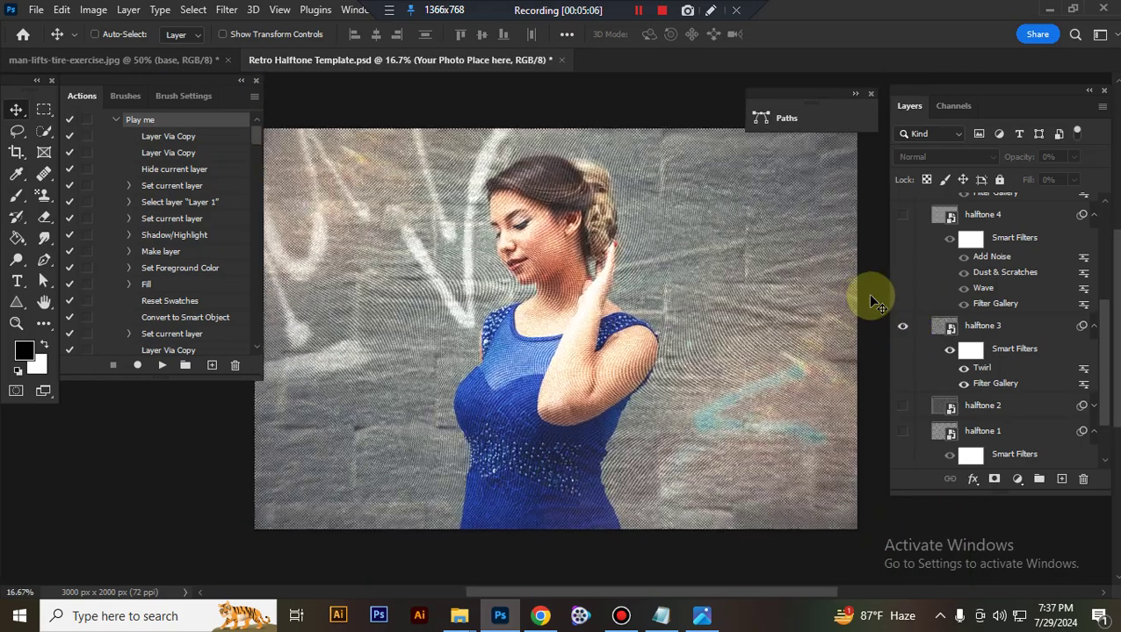